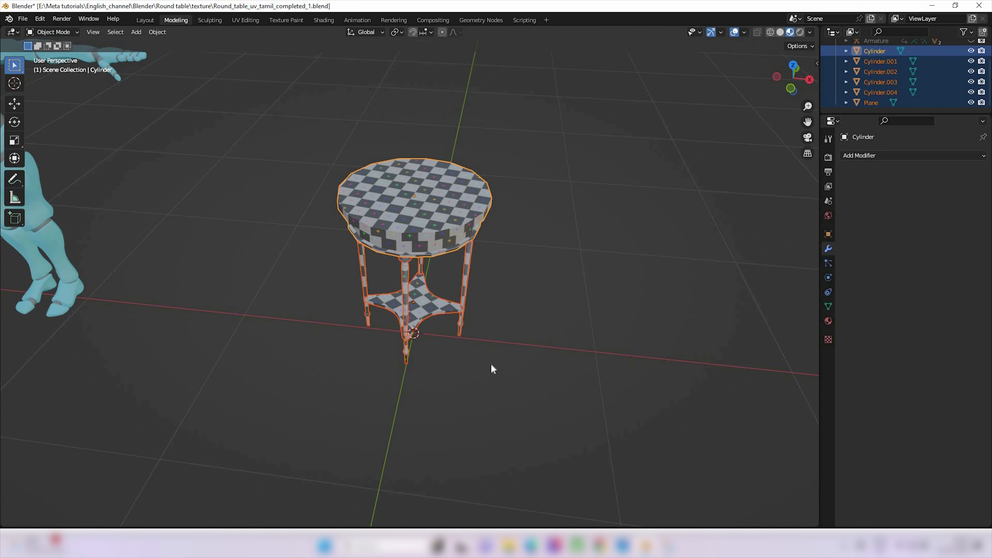
# Deselect the round table and examine its checker-textured top, underside and legs from several angles.
pyautogui.moveTo(490, 353); pyautogui.dragTo(470, 412, button='middle')
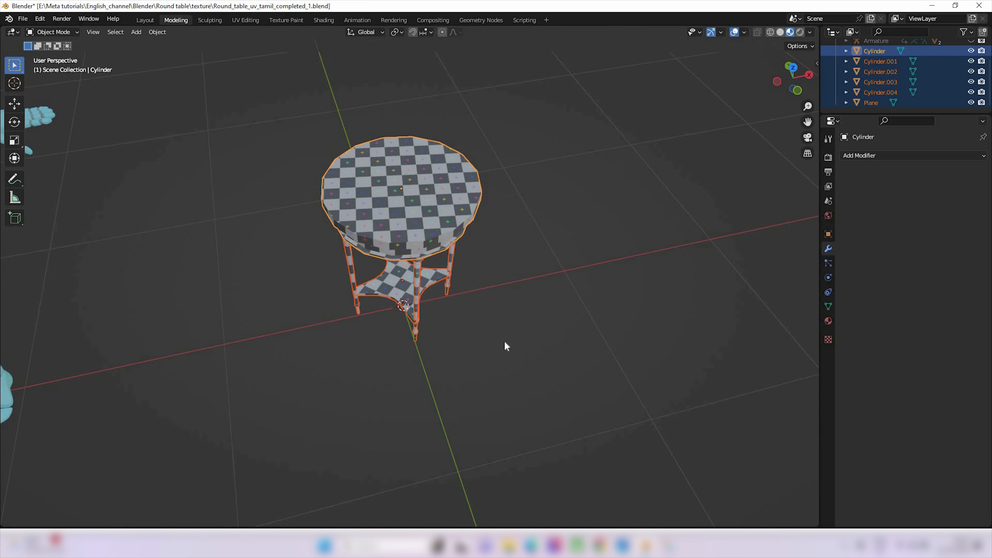
pyautogui.click(583, 373)
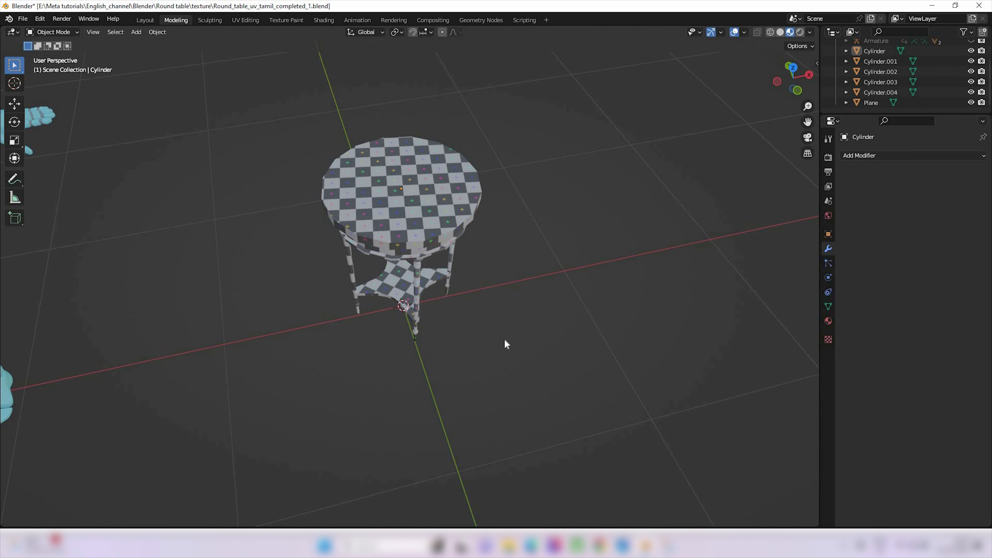
pyautogui.moveTo(505, 343); pyautogui.dragTo(414, 240, button='middle')
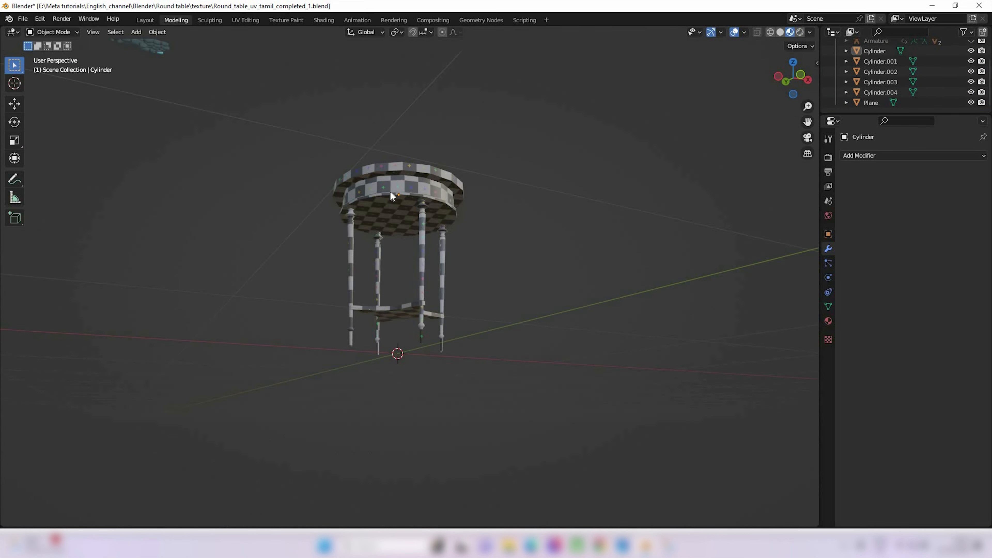
pyautogui.scroll(3, 391, 195)
pyautogui.moveTo(390, 198); pyautogui.dragTo(557, 215, button='middle')
pyautogui.scroll(-3, 474, 210)
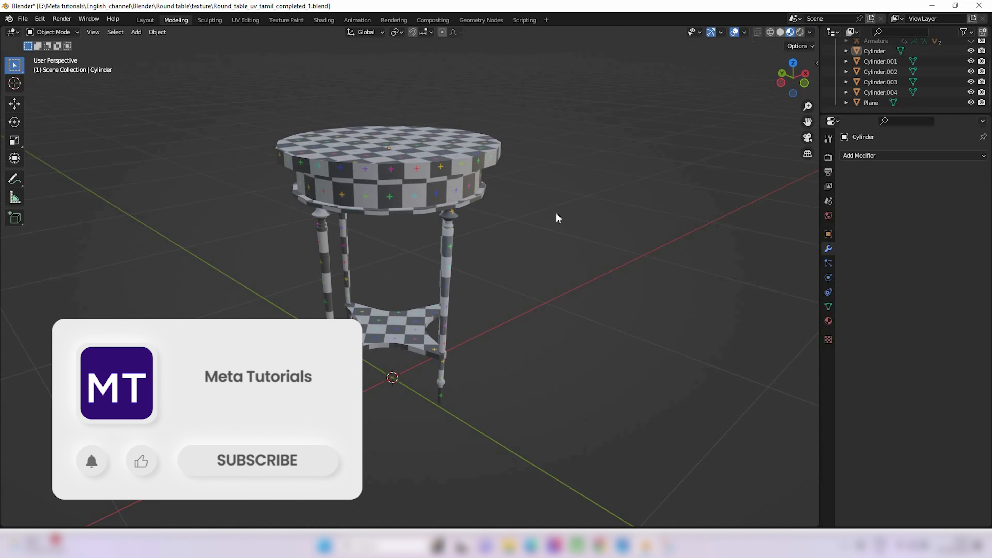
pyautogui.scroll(-2, 508, 255)
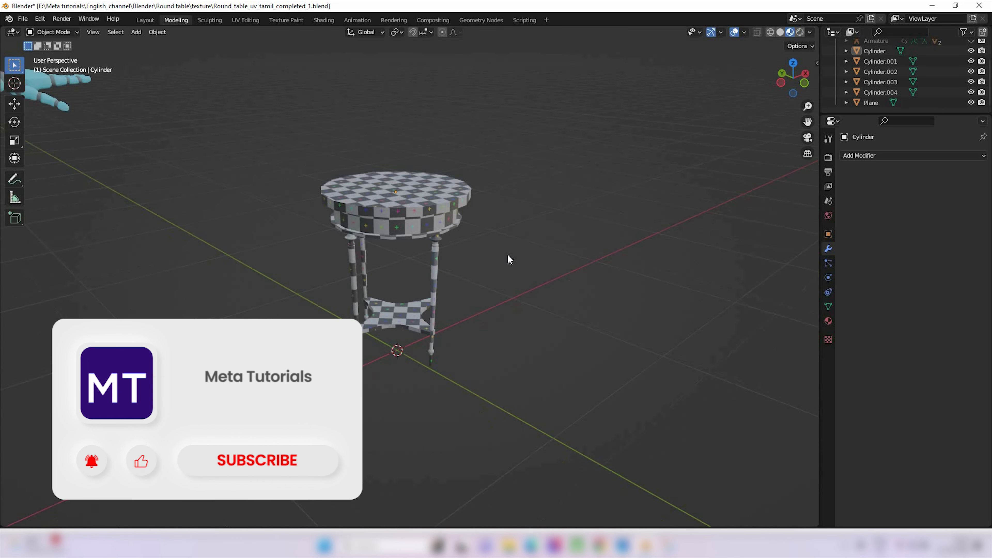
pyautogui.keyDown('shift'); pyautogui.moveTo(495, 250); pyautogui.dragTo(474, 237, button='middle'); pyautogui.keyUp('shift')
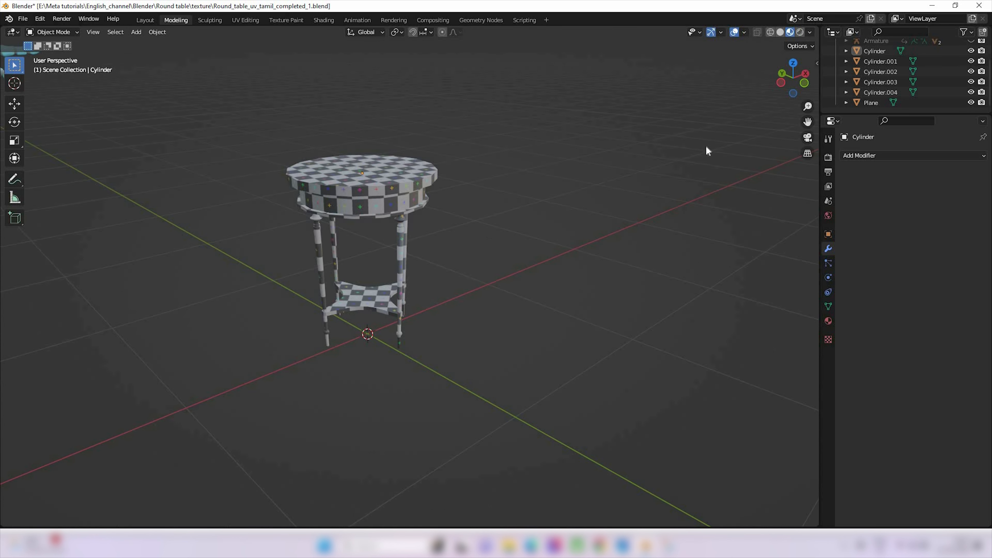
# Turn on the Face Orientation overlay and check the normals of the table's top and legs.
pyautogui.click(744, 32)
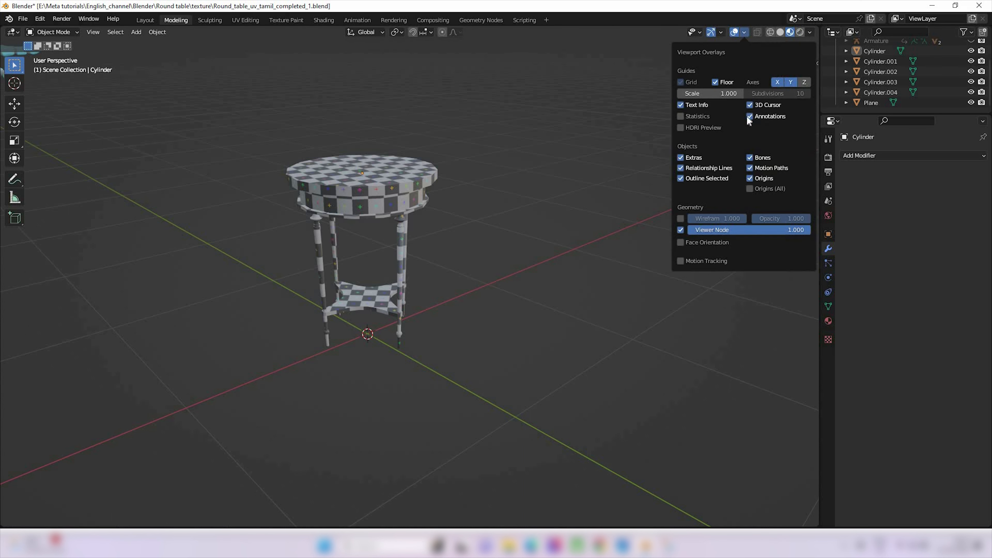
pyautogui.click(680, 242)
pyautogui.moveTo(468, 195); pyautogui.dragTo(278, 109, button='middle')
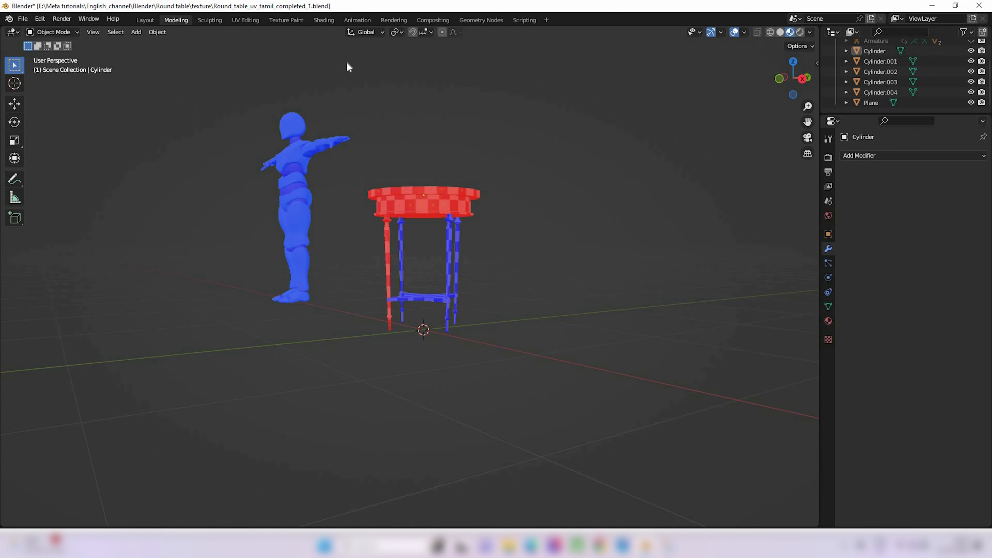
pyautogui.moveTo(449, 226); pyautogui.dragTo(425, 167, button='middle')
pyautogui.click(426, 169)
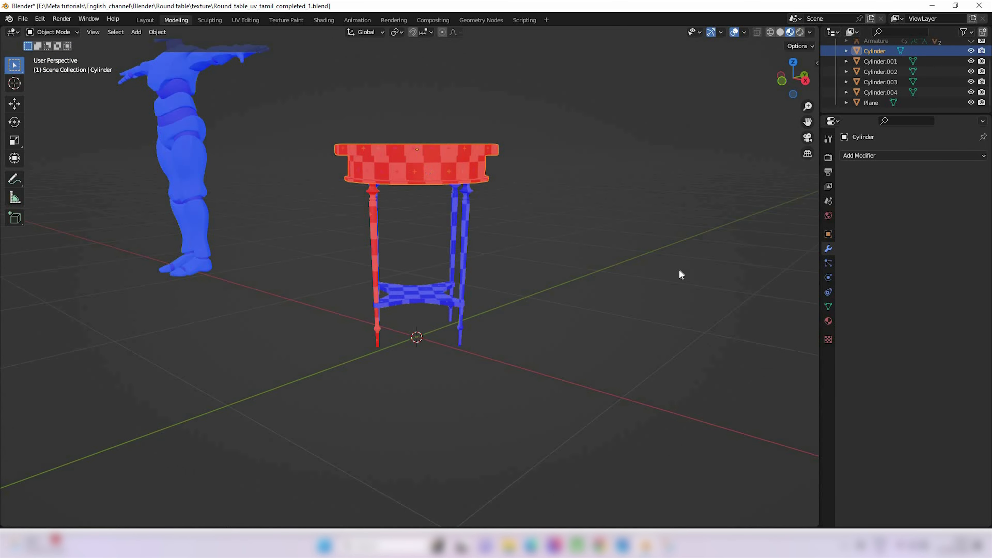
pyautogui.click(623, 252)
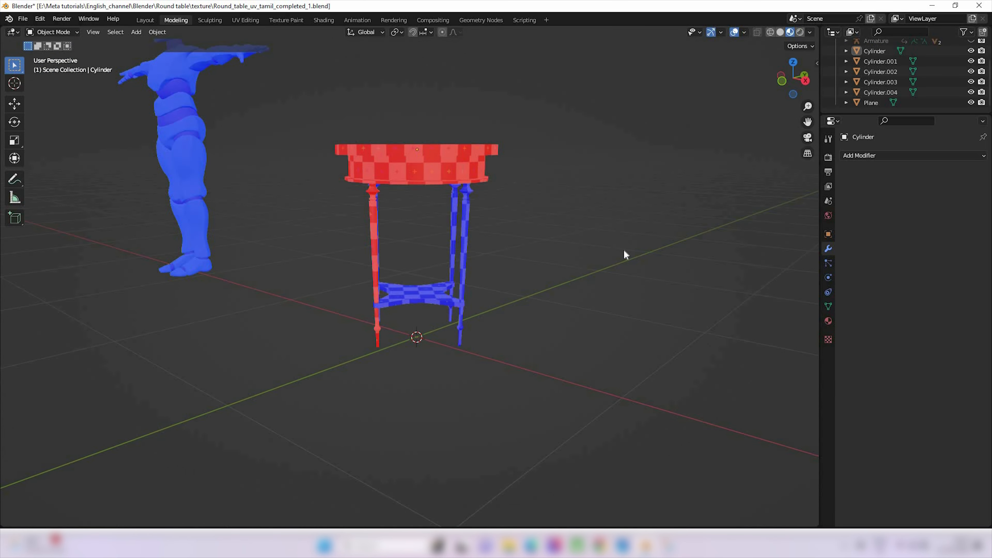
pyautogui.moveTo(563, 184); pyautogui.dragTo(565, 195, button='middle')
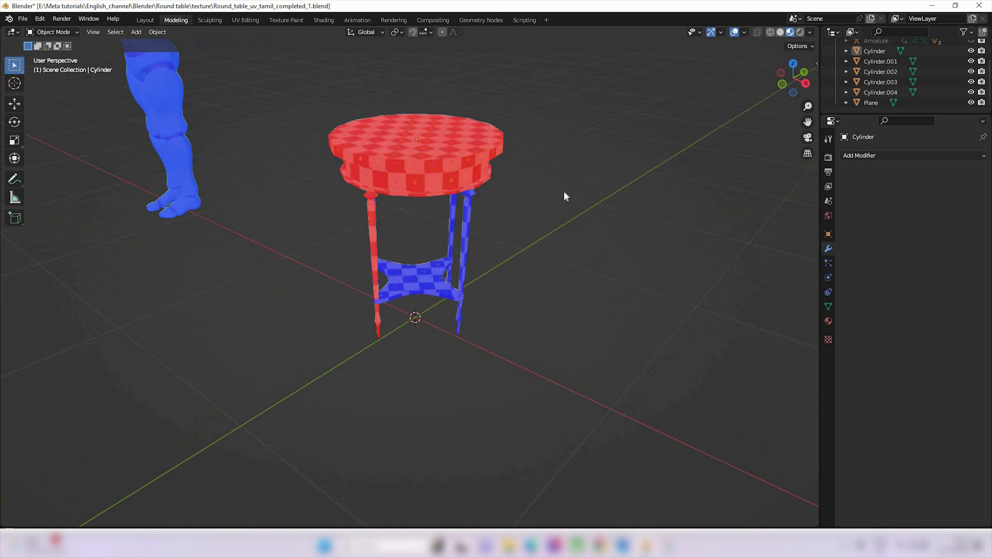
# Flip the normals of the entire tabletop mesh and return to Object Mode.
pyautogui.click(448, 188)
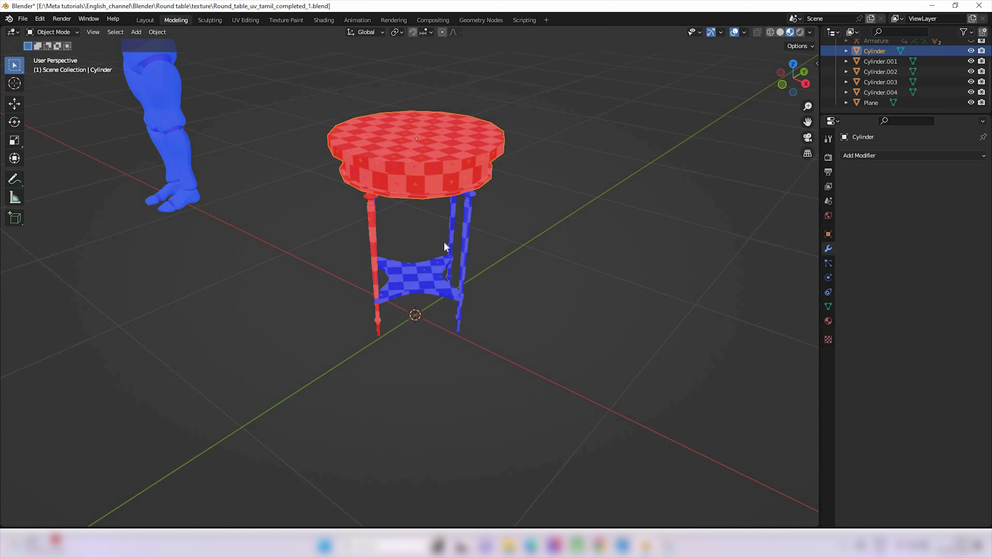
pyautogui.press('Tab')
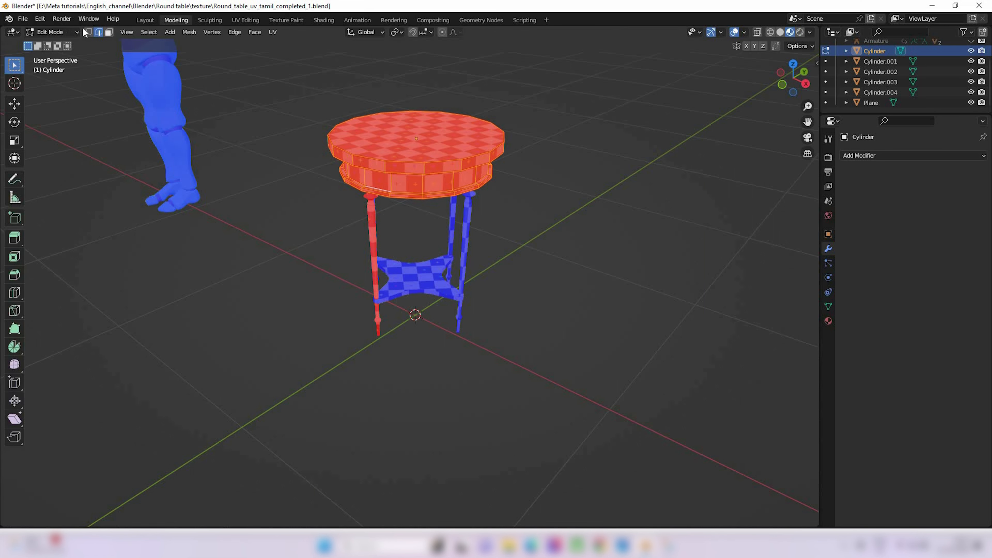
pyautogui.click(453, 187)
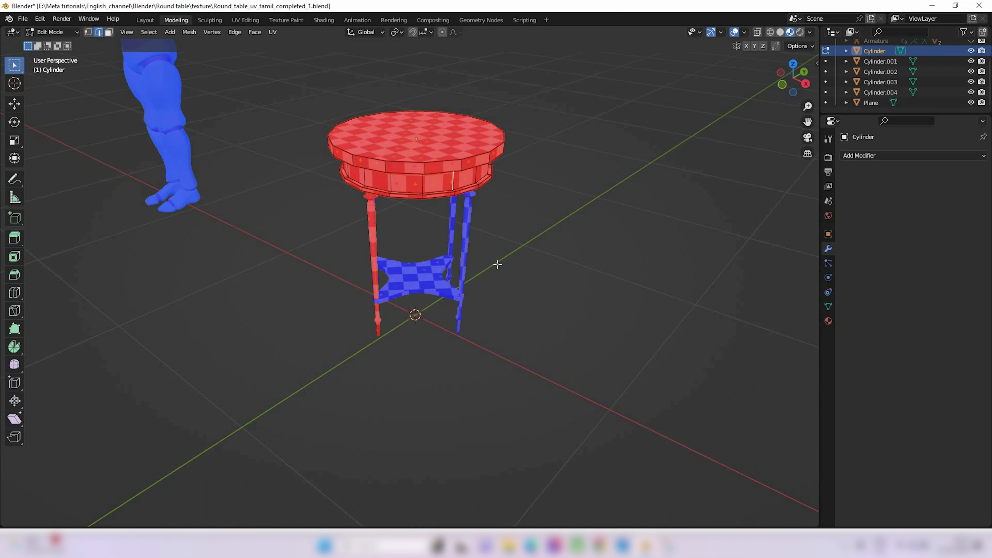
pyautogui.press('a')
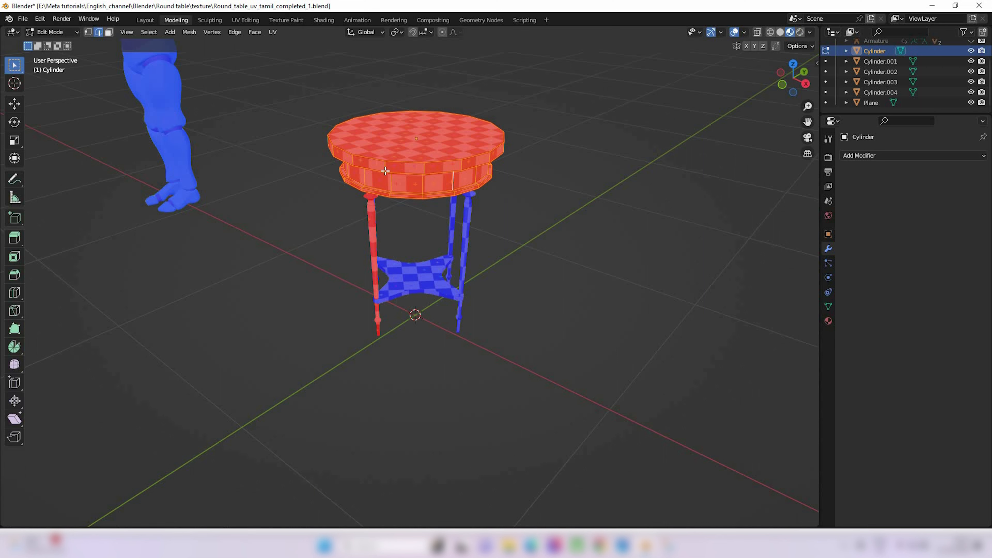
pyautogui.click(189, 33)
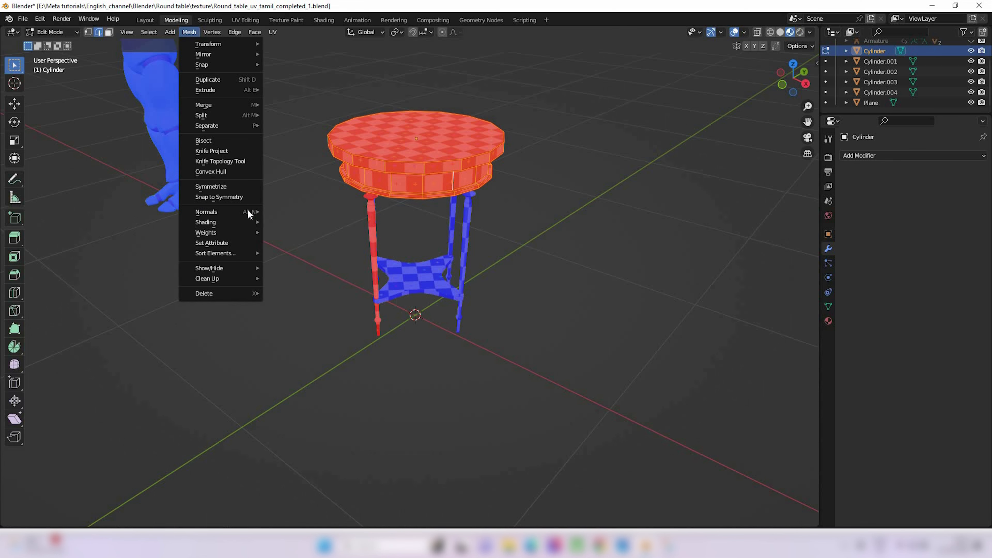
pyautogui.moveTo(247, 213)
pyautogui.click(296, 211)
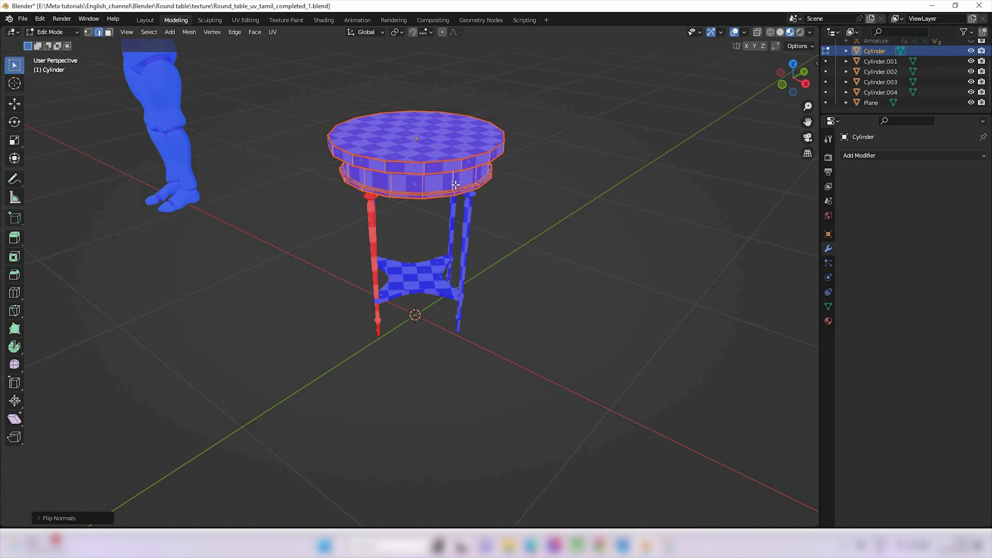
pyautogui.moveTo(385, 142); pyautogui.dragTo(431, 137, button='middle')
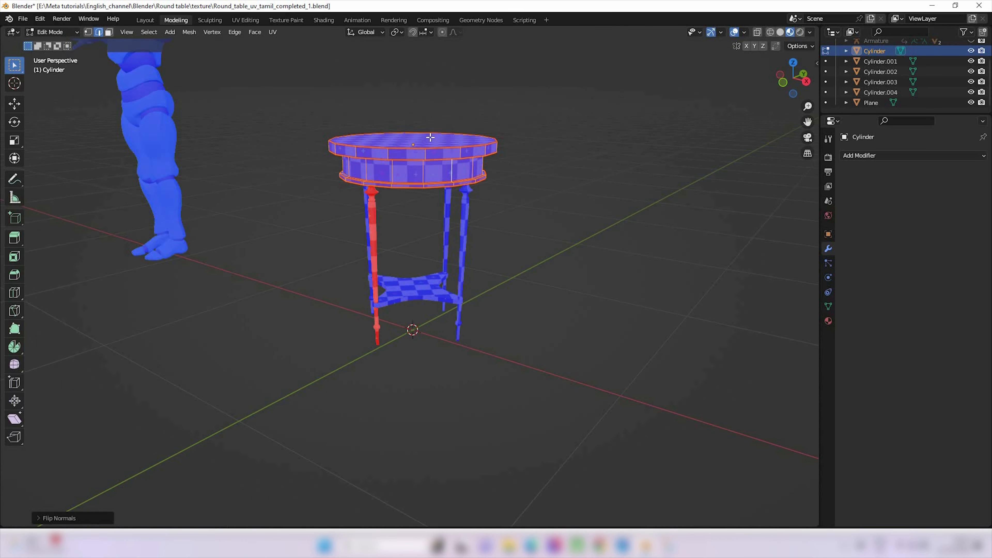
pyautogui.press('Tab')
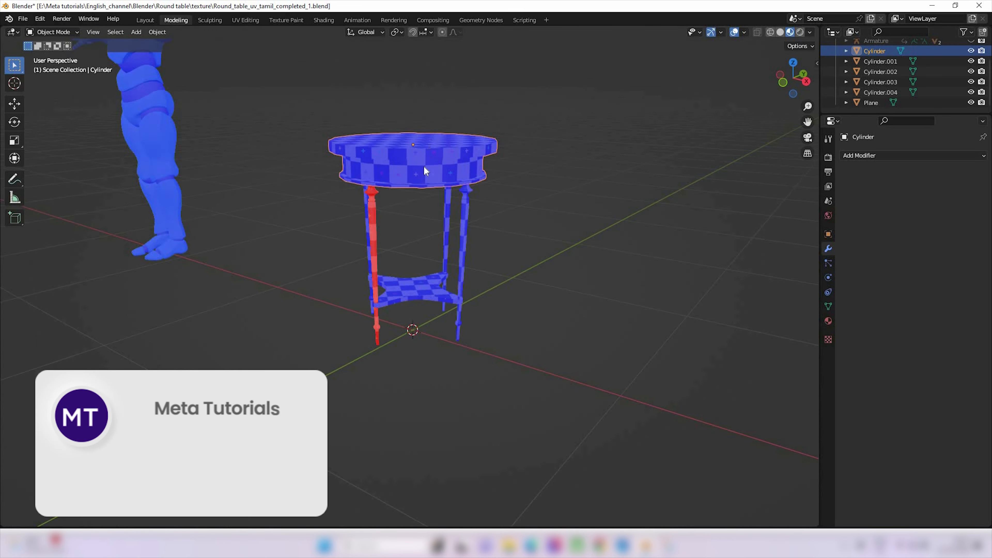
# Flip the normals of the whole red table leg, Cylinder.001, and return to Object Mode.
pyautogui.click(372, 232)
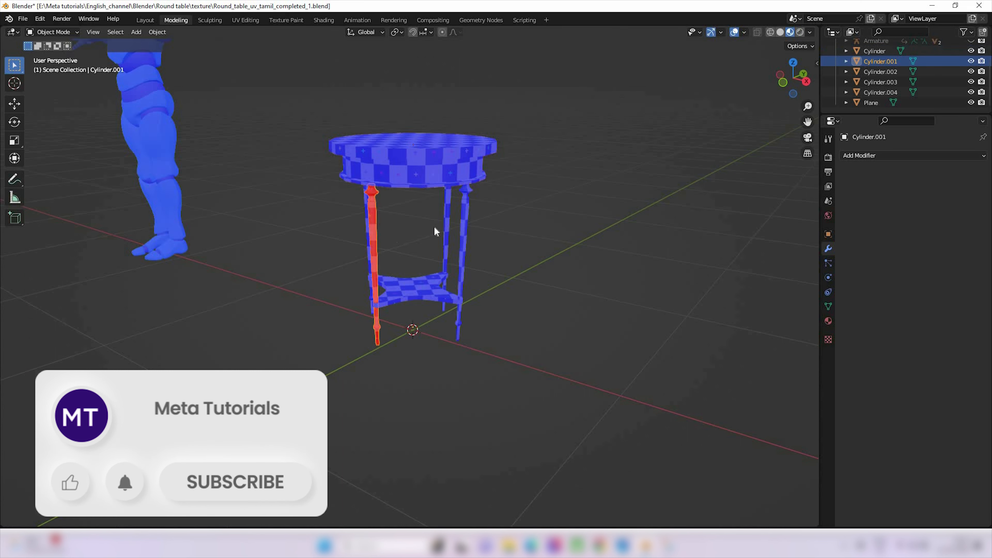
pyautogui.moveTo(433, 226); pyautogui.dragTo(396, 217, button='middle')
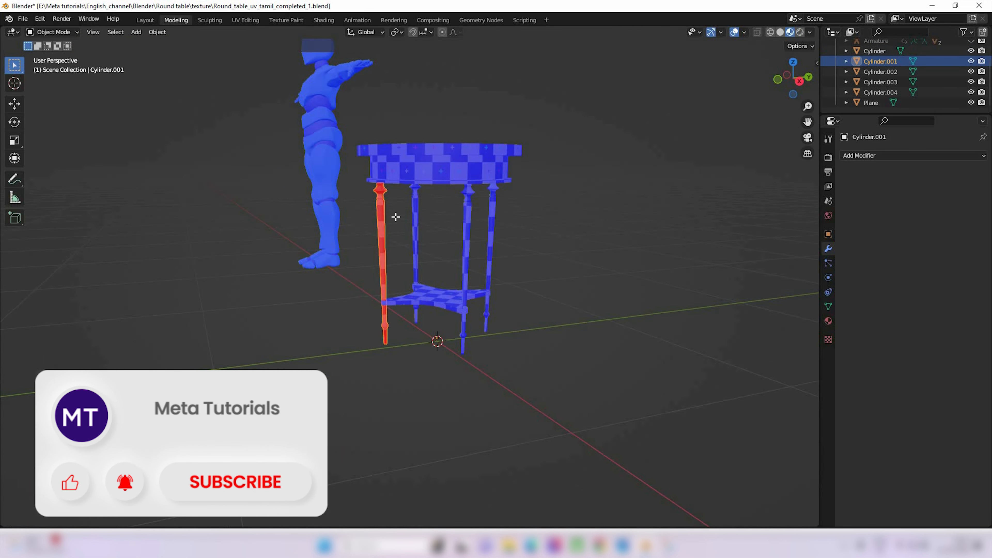
pyautogui.press('Tab')
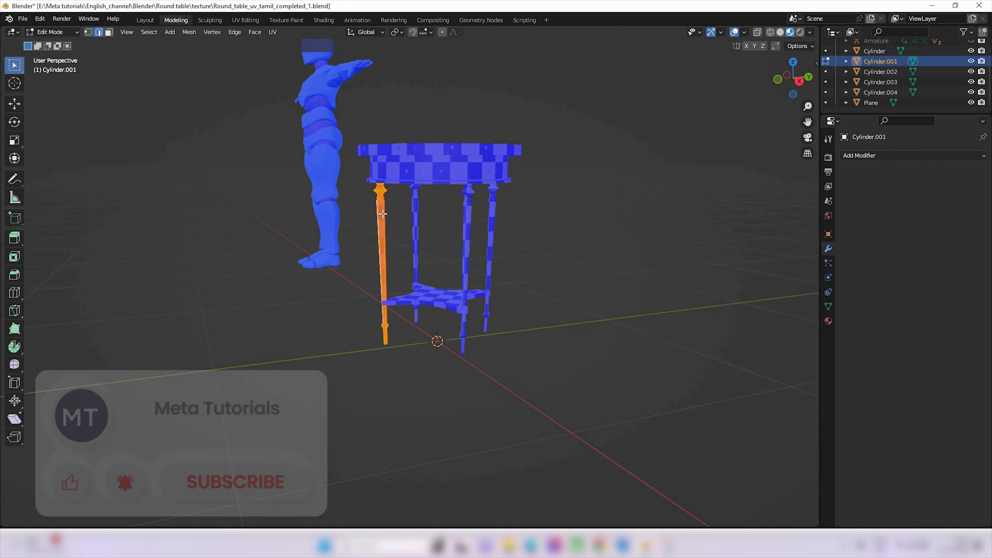
pyautogui.click(369, 241)
pyautogui.scroll(5, 369, 241)
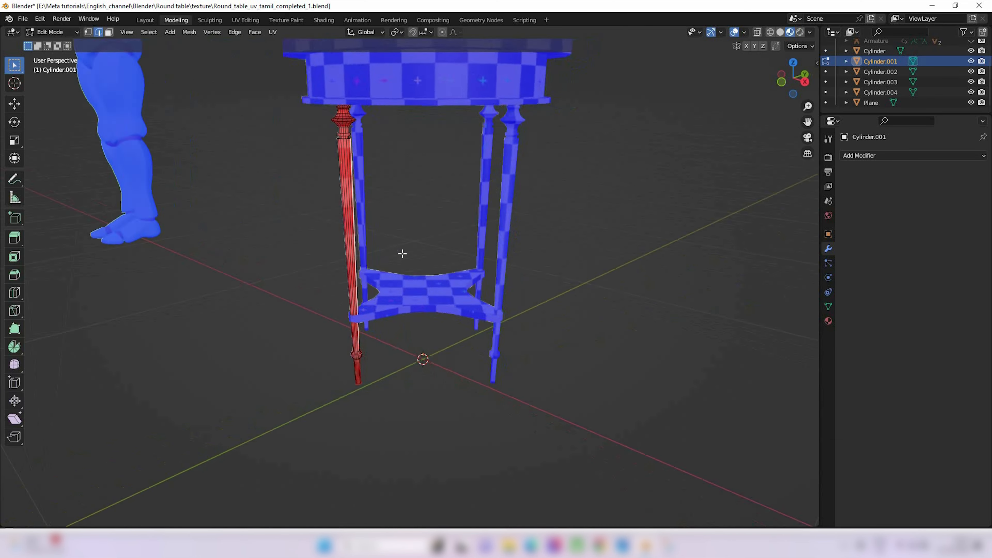
pyautogui.moveTo(352, 248); pyautogui.dragTo(344, 244, button='middle')
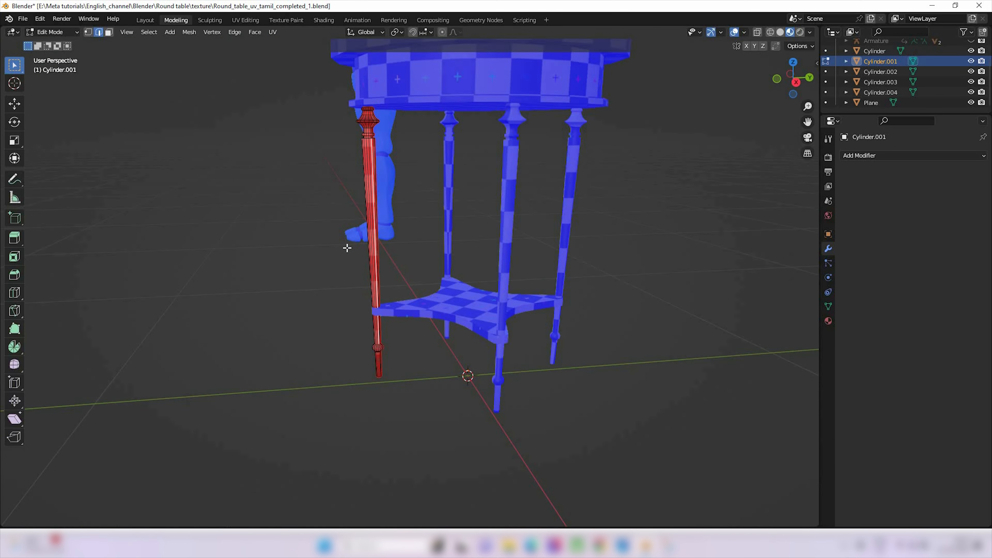
pyautogui.press('a')
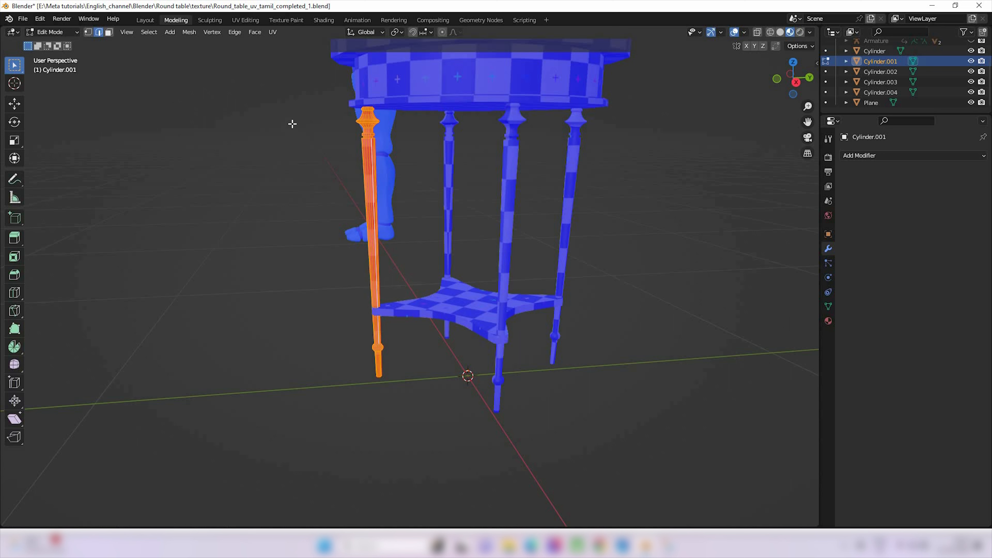
pyautogui.click(190, 33)
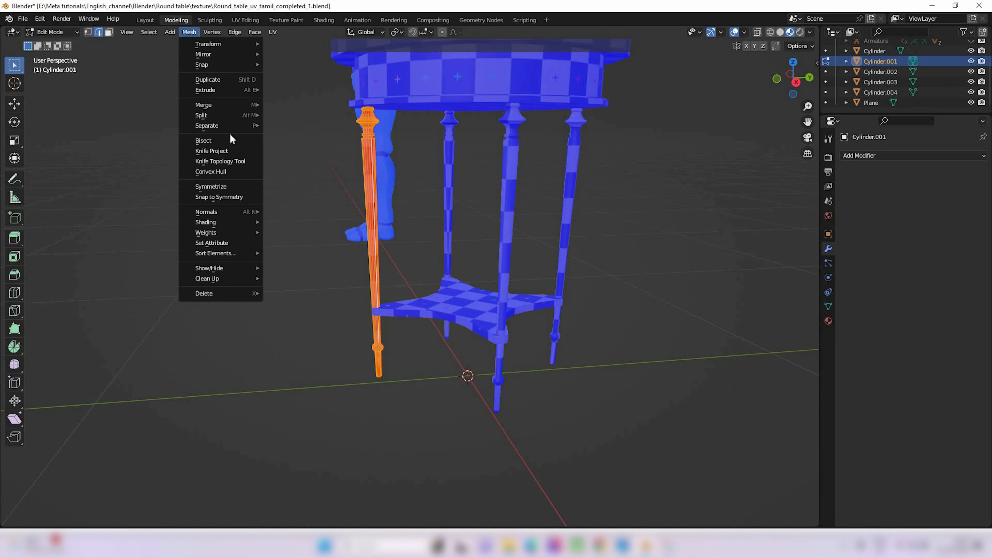
pyautogui.moveTo(250, 213)
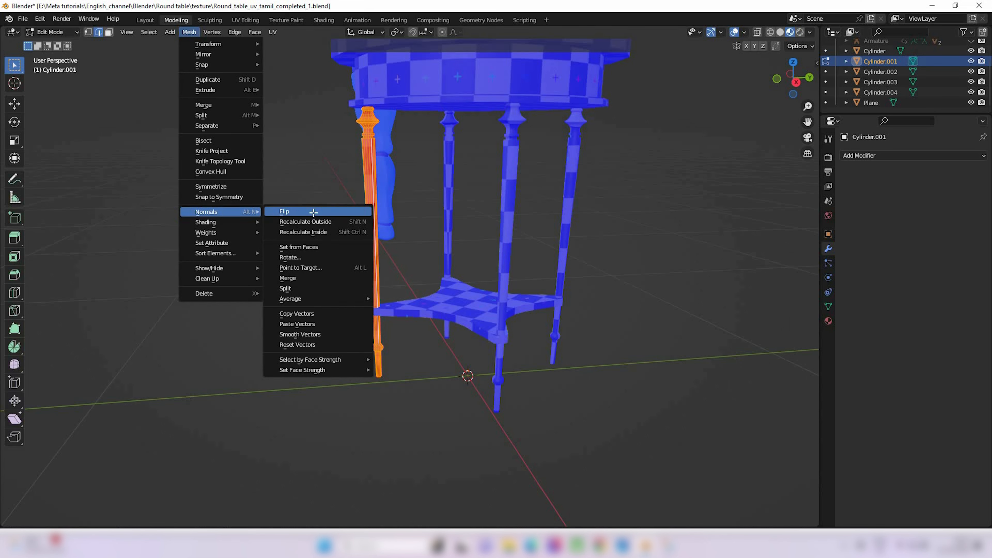
pyautogui.click(313, 213)
pyautogui.moveTo(308, 231); pyautogui.dragTo(410, 232, button='middle')
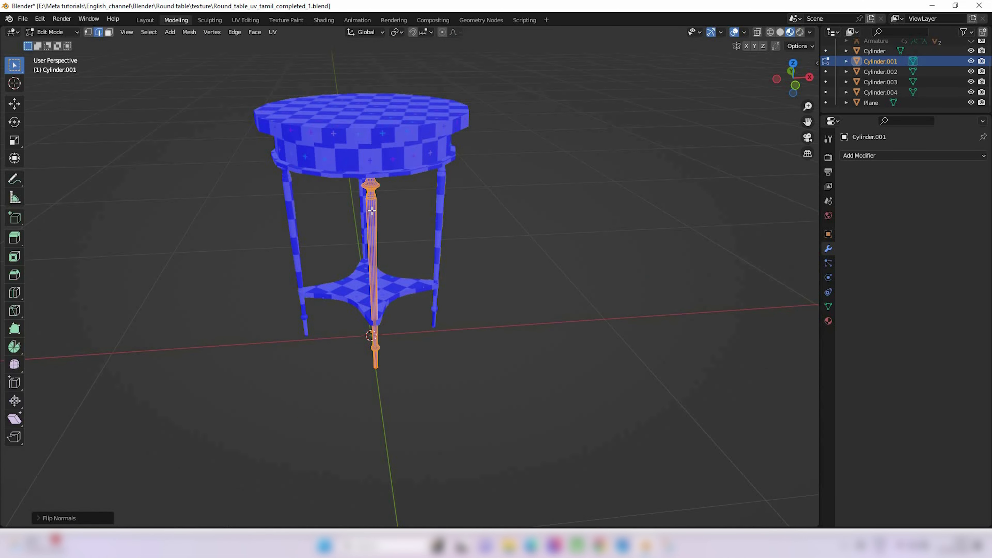
pyautogui.press('Tab')
pyautogui.scroll(-5, 448, 171)
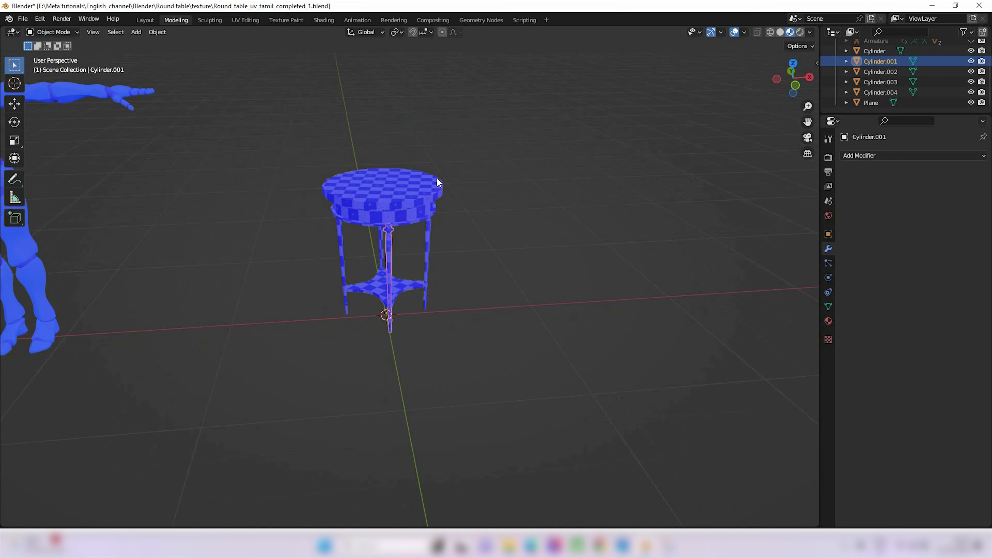
# Select all the parts of the round table, leaving the mannequin out of the selection.
pyautogui.moveTo(397, 170); pyautogui.dragTo(409, 204, button='middle')
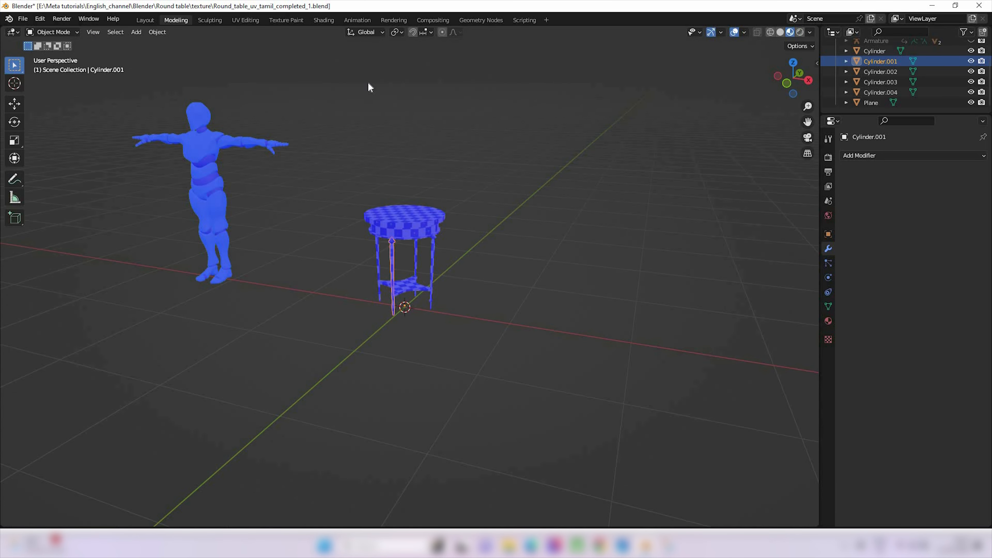
pyautogui.moveTo(503, 169); pyautogui.dragTo(503, 168, button='middle')
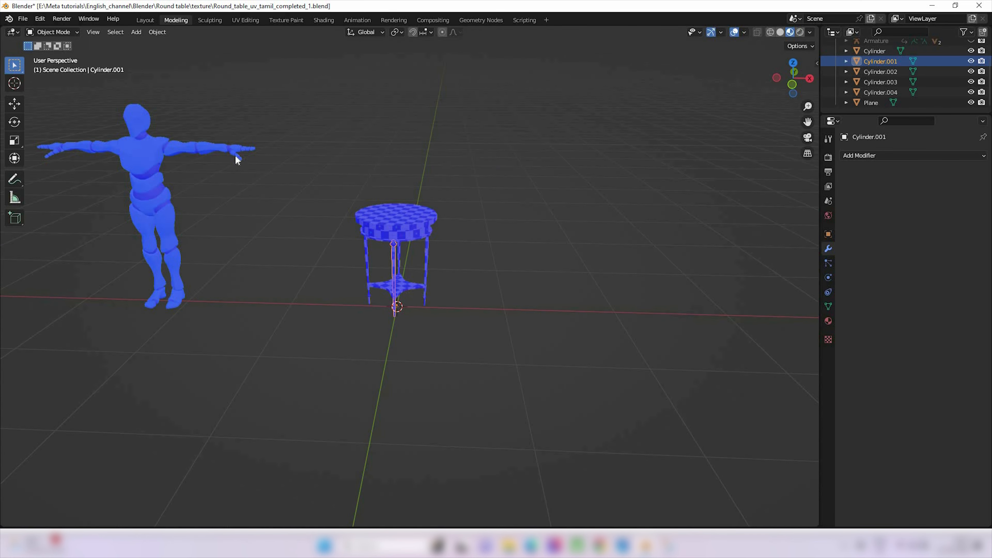
pyautogui.click(127, 156)
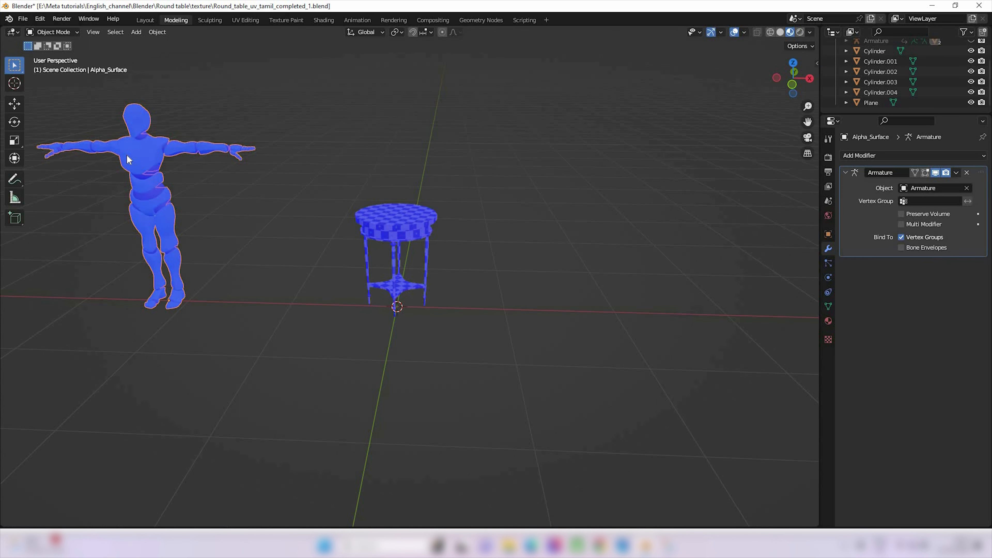
pyautogui.moveTo(588, 150); pyautogui.dragTo(347, 354)
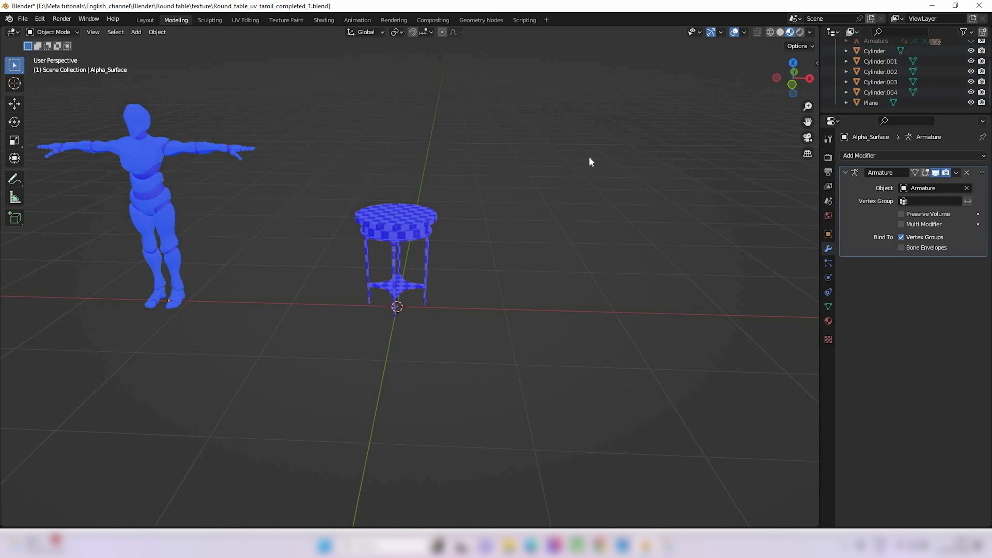
pyautogui.moveTo(591, 141); pyautogui.dragTo(349, 398)
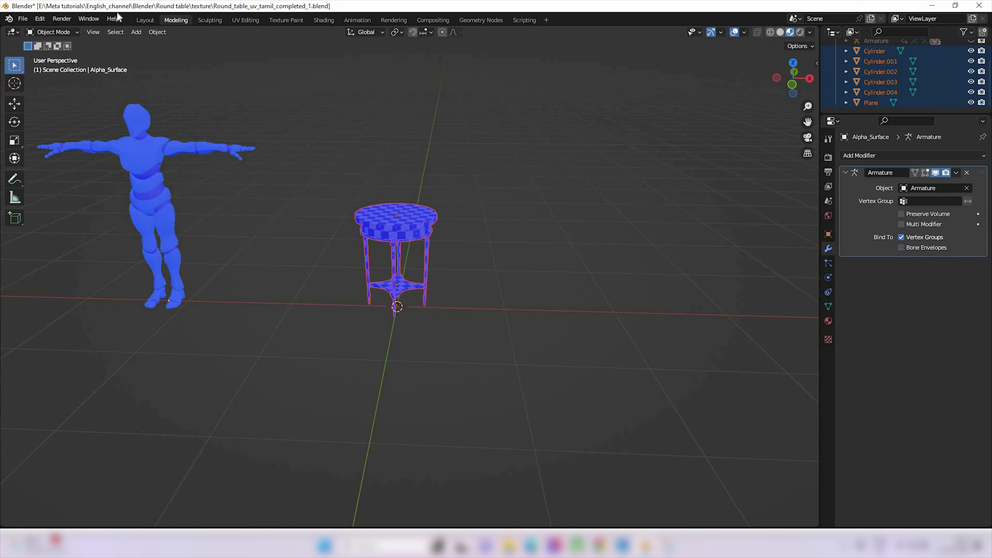
# Start an FBX export in the texture folder and name the file Round_table_English.fbx.
pyautogui.click(23, 19)
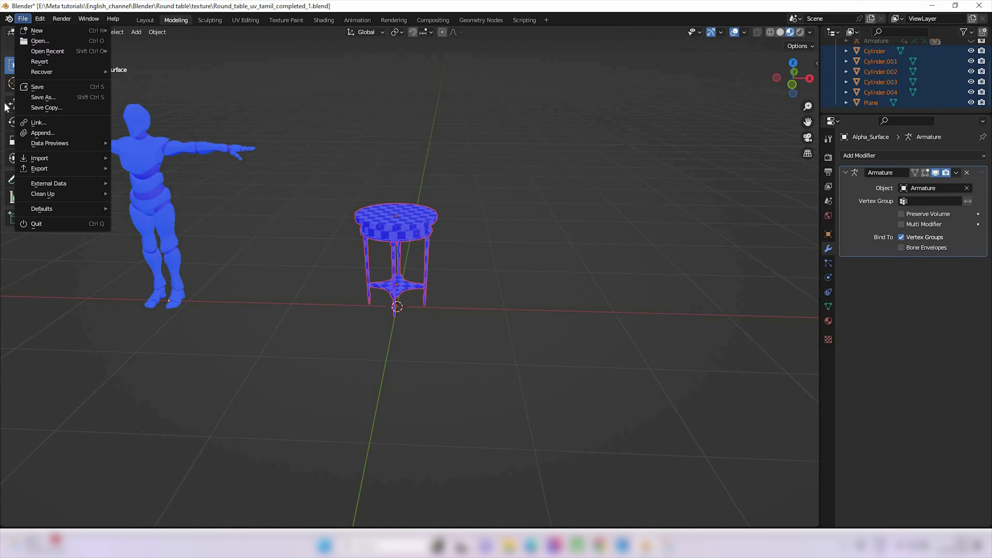
pyautogui.moveTo(29, 169)
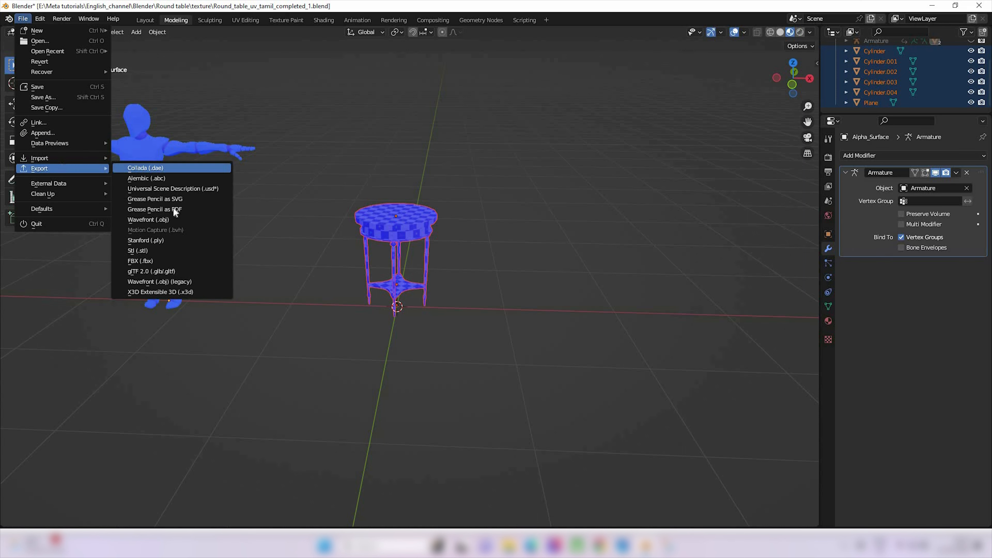
pyautogui.click(145, 259)
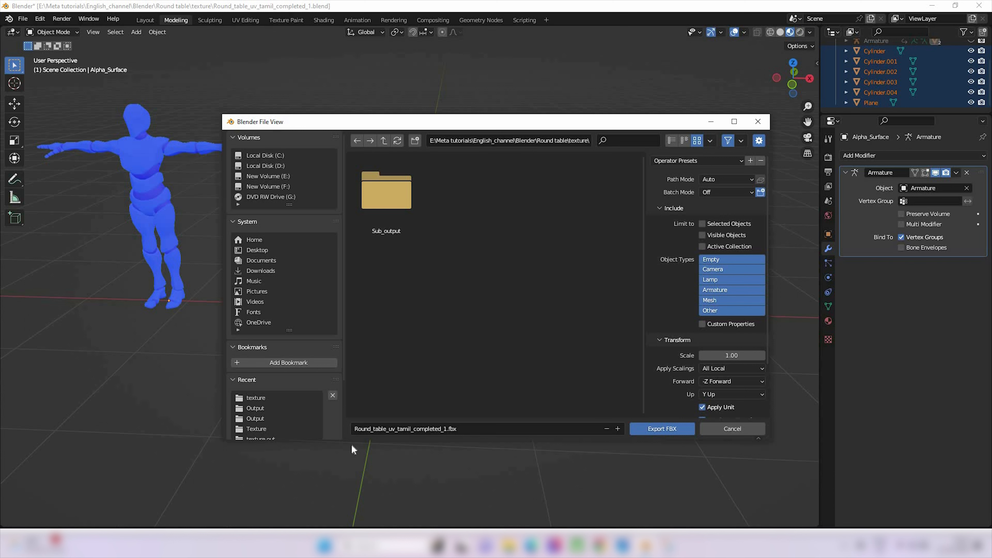
pyautogui.click(391, 429)
pyautogui.click(389, 429)
pyautogui.hotkey('shift', 'Right')
pyautogui.hotkey('shift', 'Right')
pyautogui.hotkey('shift', 'Right')
pyautogui.hotkey('shift', 'Right')
pyautogui.hotkey('shift', 'Right')
pyautogui.hotkey('shift', 'Right')
pyautogui.hotkey('shift', 'Right')
pyautogui.hotkey('shift', 'Right')
pyautogui.write('English')
pyautogui.hotkey('shift', 'Right')
pyautogui.hotkey('shift', 'Right')
pyautogui.hotkey('shift', 'Right')
pyautogui.hotkey('shift', 'Right')
pyautogui.hotkey('shift', 'Right')
pyautogui.hotkey('shift', 'Right')
pyautogui.hotkey('shift', 'Right')
pyautogui.hotkey('shift', 'Right')
pyautogui.hotkey('shift', 'Right')
pyautogui.hotkey('shift', 'Right')
pyautogui.hotkey('shift', 'Right')
pyautogui.hotkey('shift', 'Right')
pyautogui.press('BackSpace')
# Limit the export to selected objects of type Mesh and export the FBX.
pyautogui.click(718, 300)
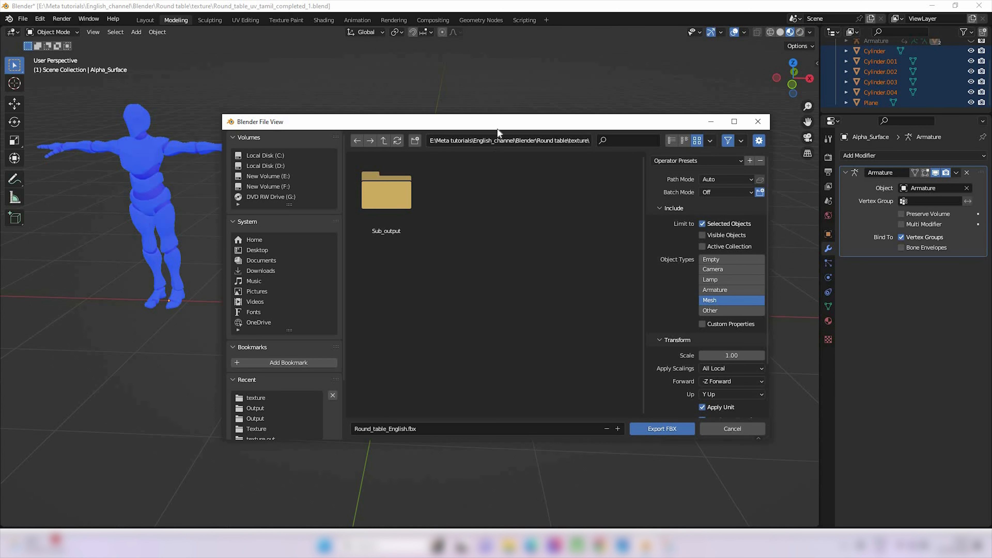
pyautogui.moveTo(497, 129); pyautogui.dragTo(747, 235)
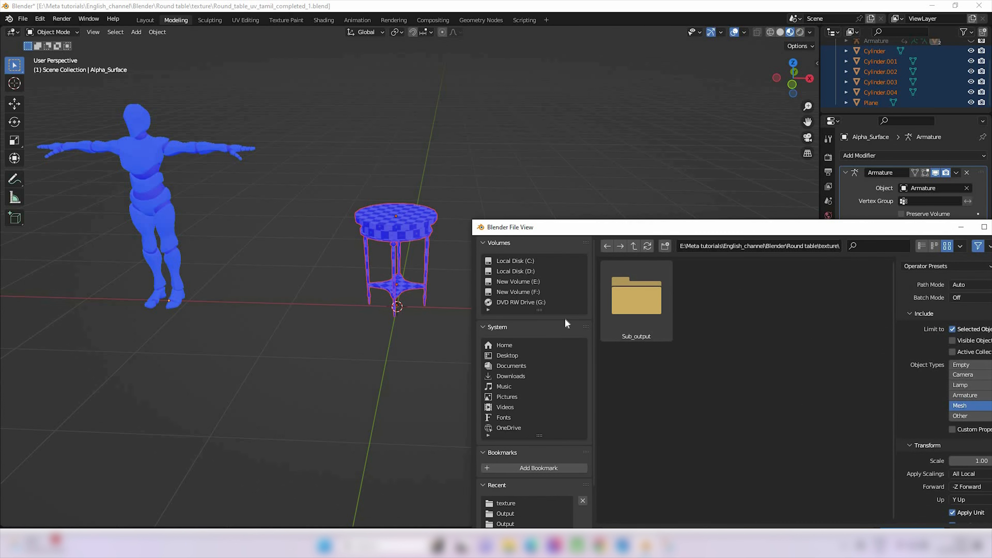
pyautogui.moveTo(818, 229); pyautogui.dragTo(452, 83)
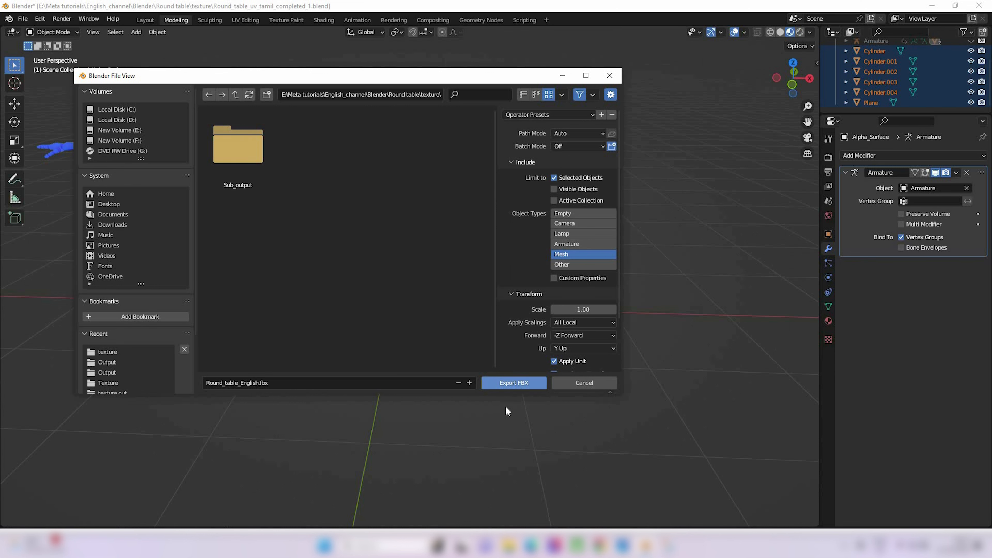
pyautogui.click(509, 381)
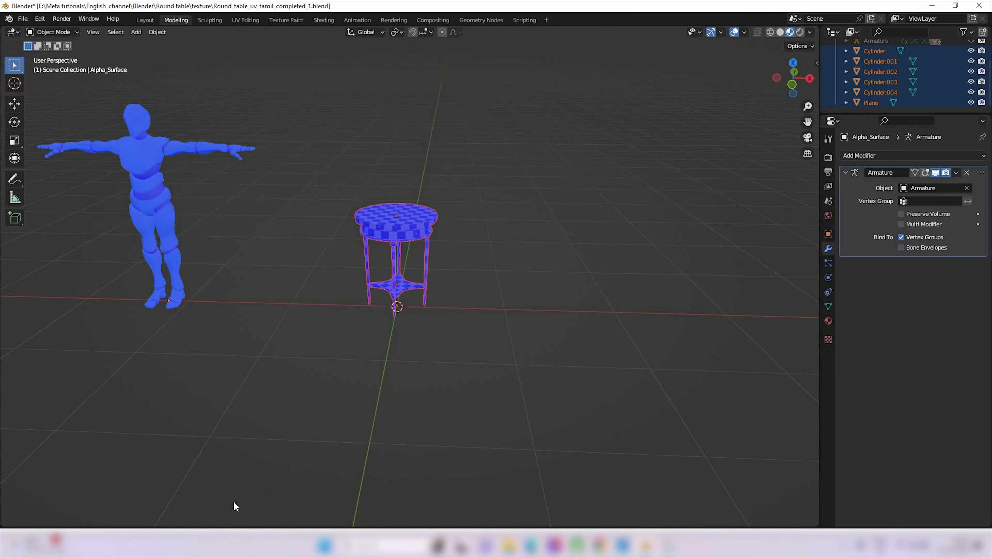
# Check in File Explorer that the Round_table_English file is in the Round table's texture folder, and return to Blender.
pyautogui.moveTo(508, 545)
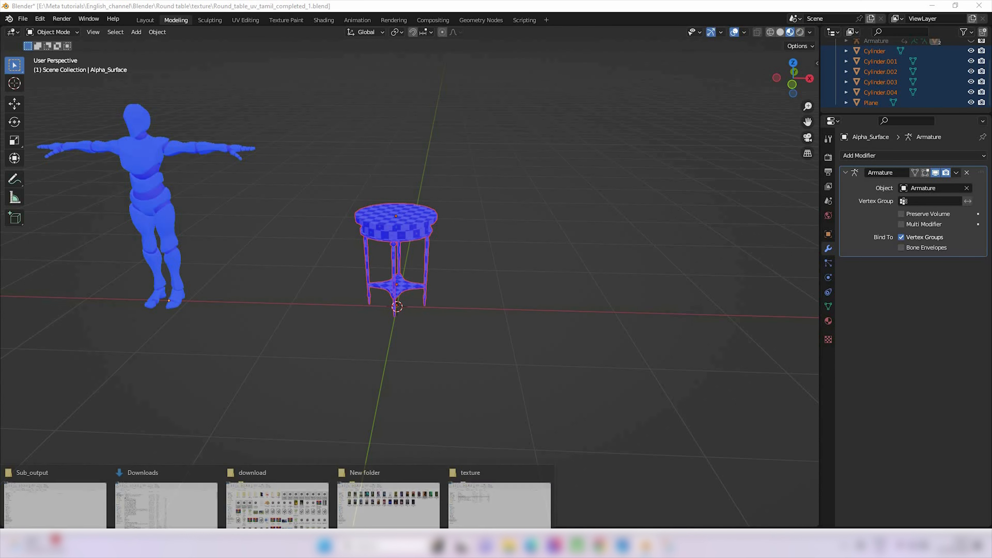
pyautogui.click(97, 513)
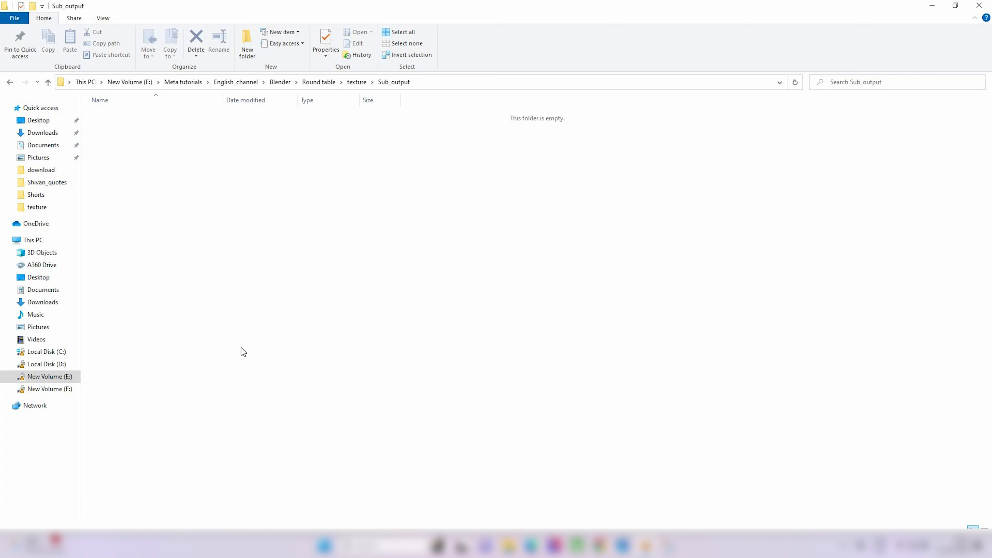
pyautogui.click(352, 79)
pyautogui.click(120, 125)
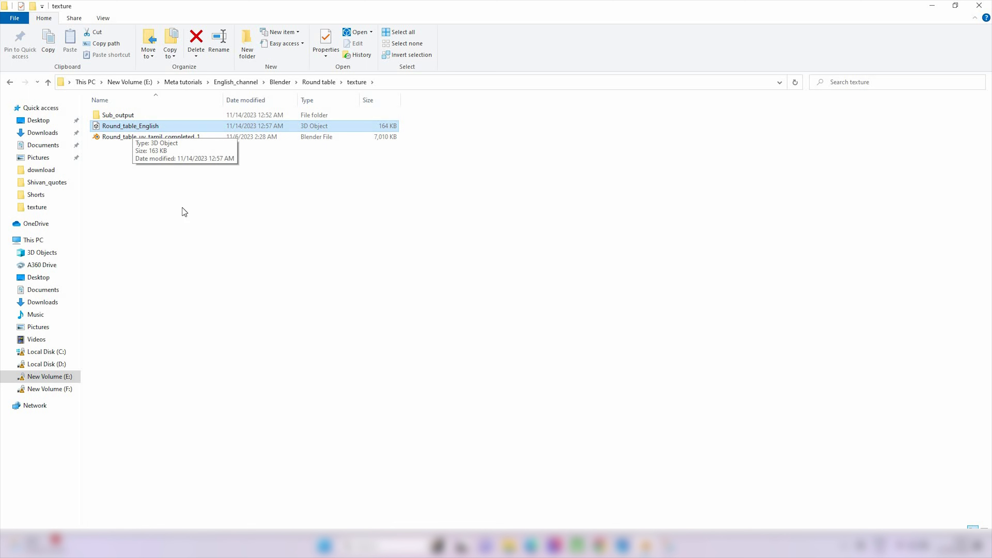
pyautogui.hotkey('alt', 'Tab')
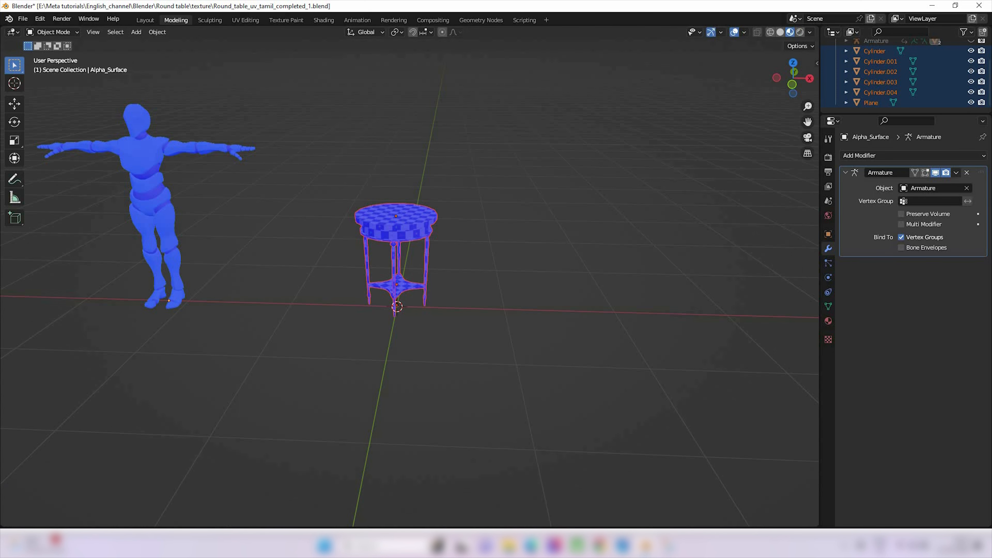
# Launch Substance Painter and start a new project.
pyautogui.press('super')
pyautogui.write('sub')
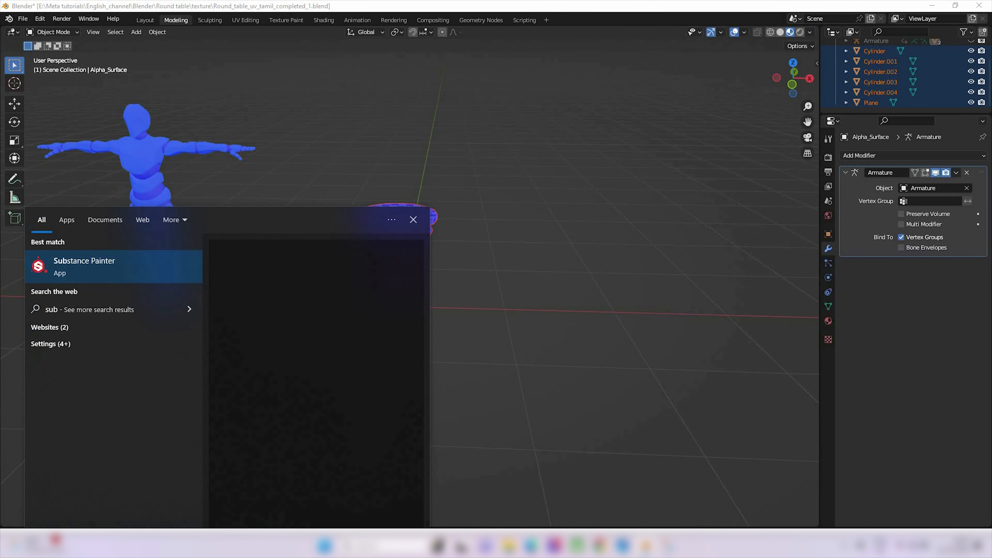
pyautogui.click(101, 273)
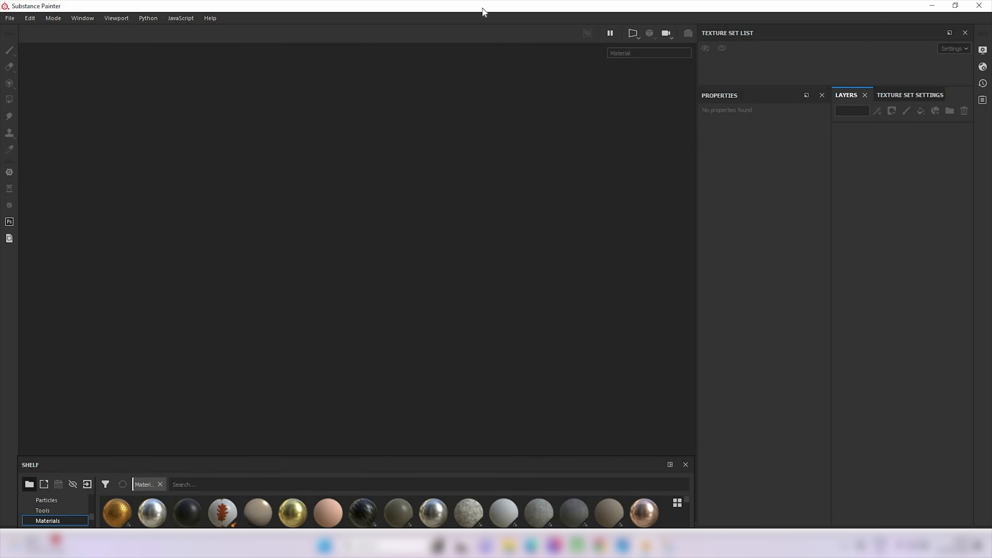
pyautogui.click(8, 18)
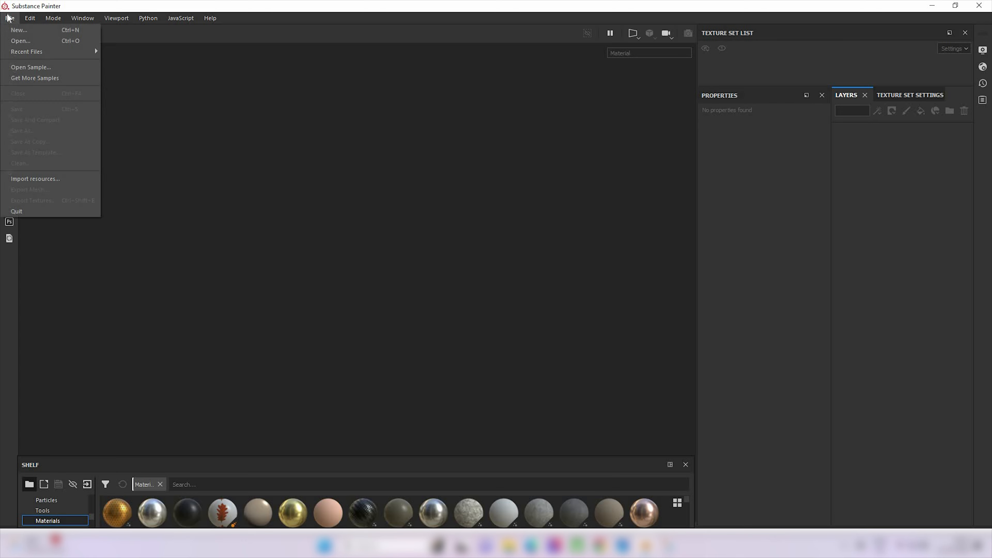
pyautogui.click(18, 30)
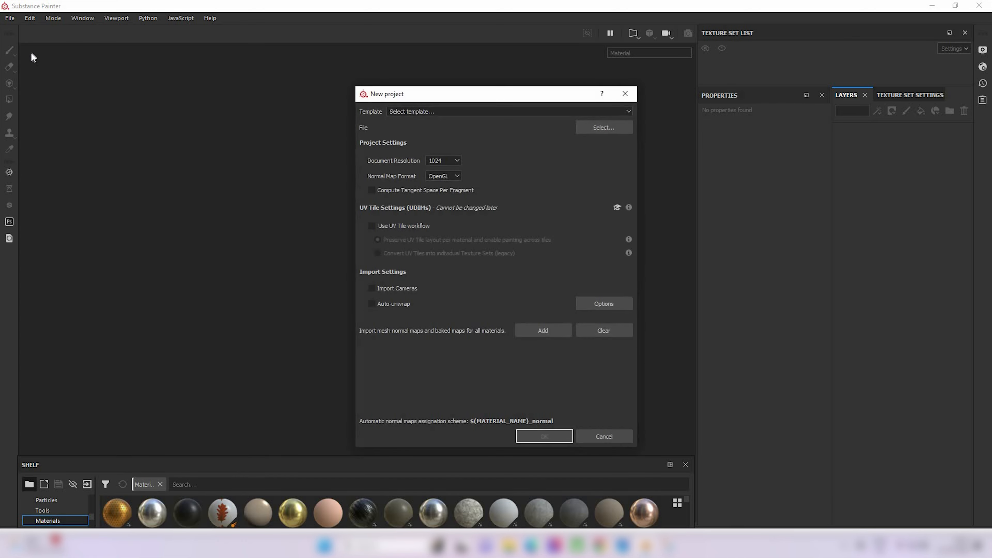
# Copy the path of the English_channel Round table texture folder from File Explorer and open that folder in the project's mesh file selection.
pyautogui.click(600, 125)
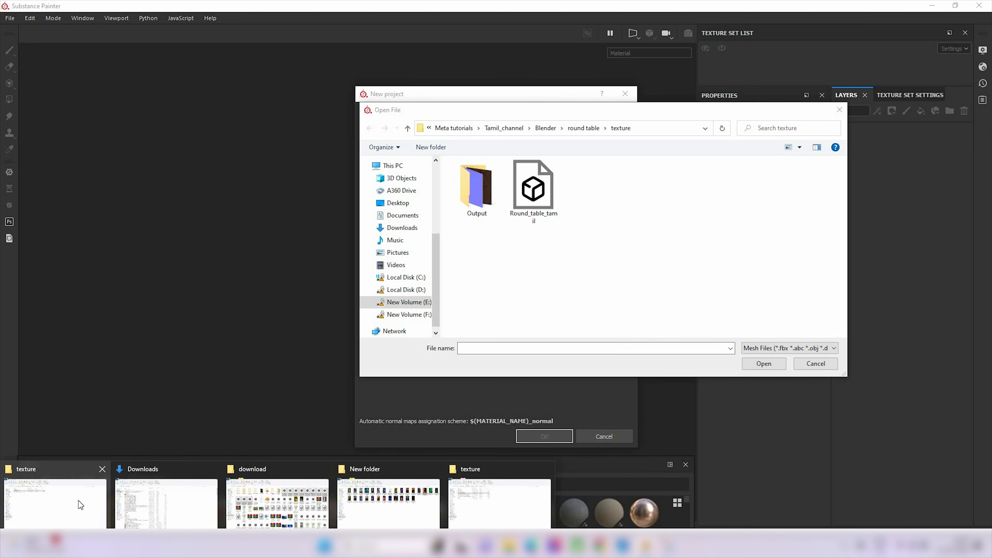
pyautogui.click(78, 505)
pyautogui.click(419, 81)
pyautogui.hotkey('ctrl', 'c')
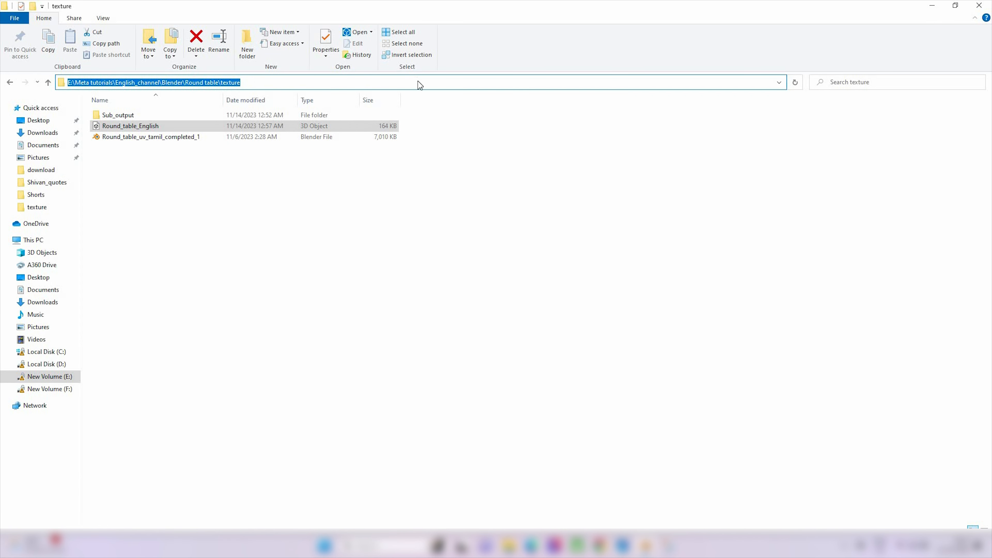
pyautogui.hotkey('alt', 'Tab')
pyautogui.click(648, 127)
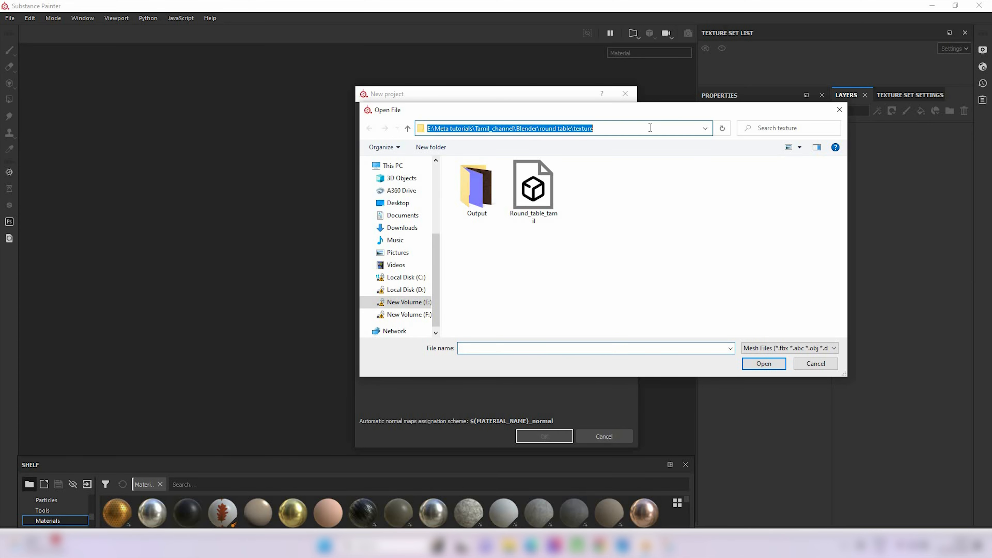
pyautogui.hotkey('ctrl', 'v')
pyautogui.press('Return')
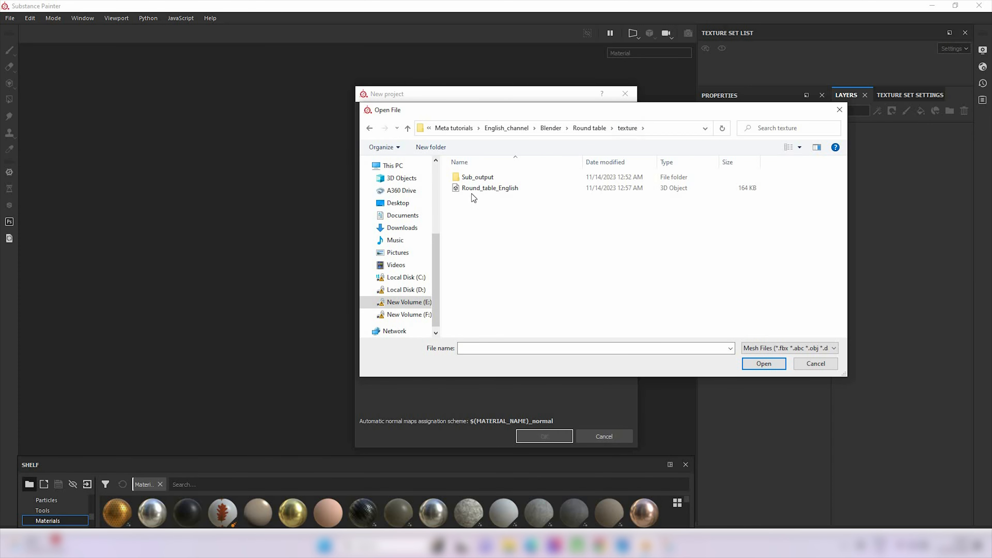
# Load Round_table_English as the project mesh and create the project with 1024 document resolution and OpenGL normal map format.
pyautogui.click(488, 191)
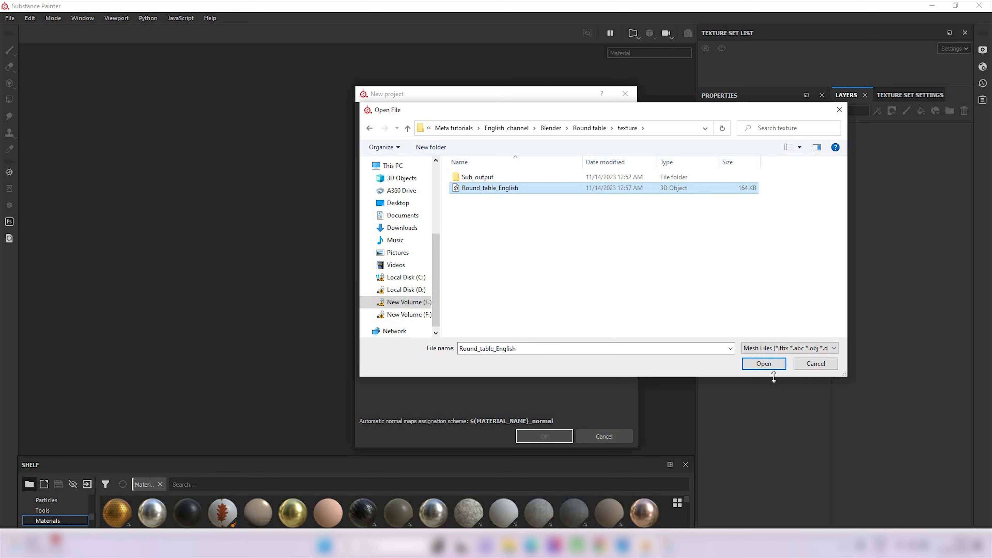
pyautogui.click(764, 364)
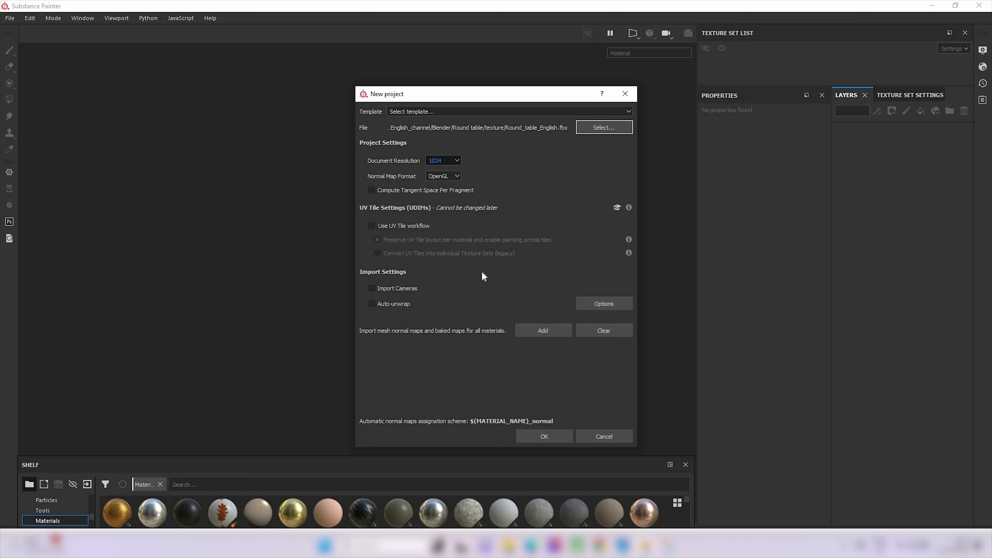
pyautogui.click(559, 441)
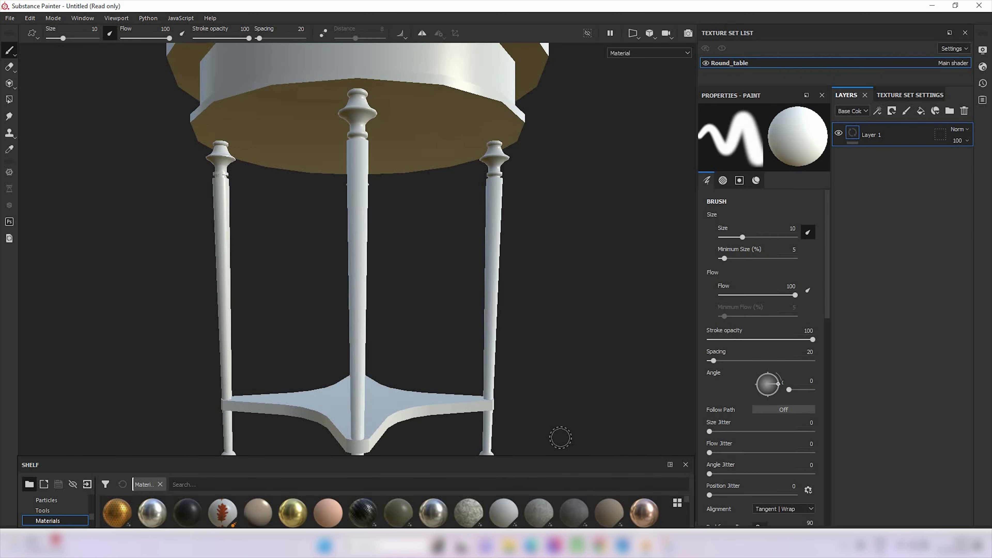
# Examine the imported table by orbiting, panning and zooming, and show its 3D view and 2D UV layout side by side.
pyautogui.scroll(-8, 395, 271)
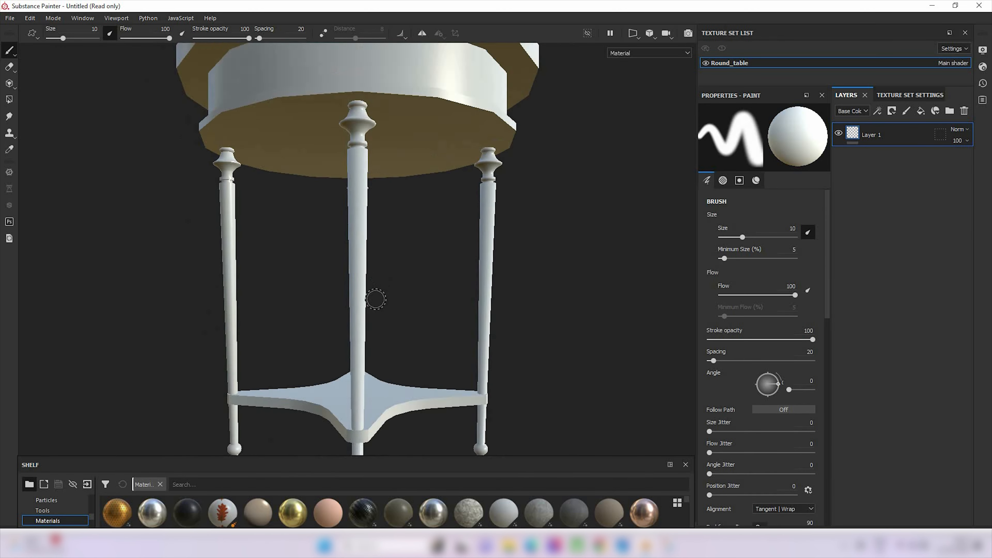
pyautogui.scroll(3, 356, 273)
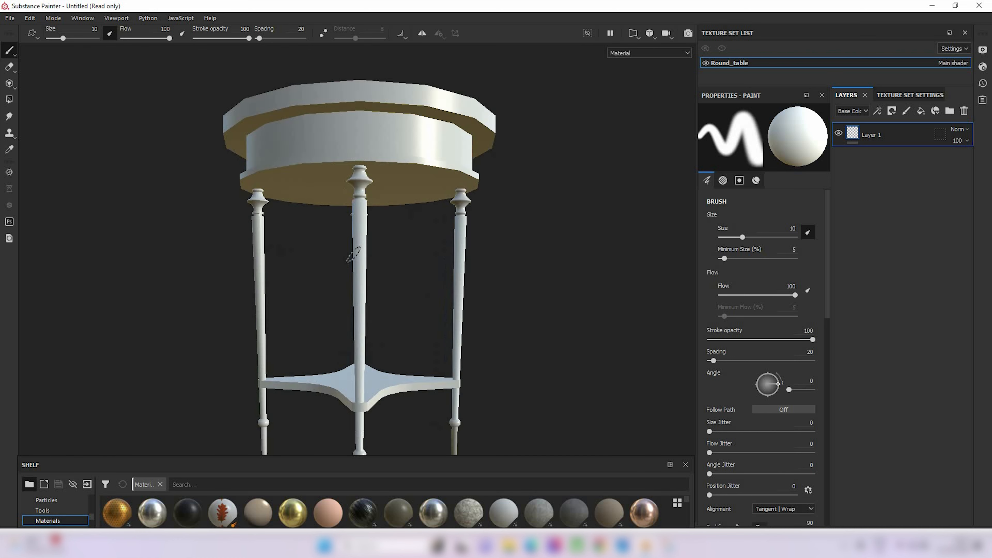
pyautogui.scroll(-3, 353, 256)
pyautogui.scroll(3, 362, 275)
pyautogui.scroll(-2, 361, 274)
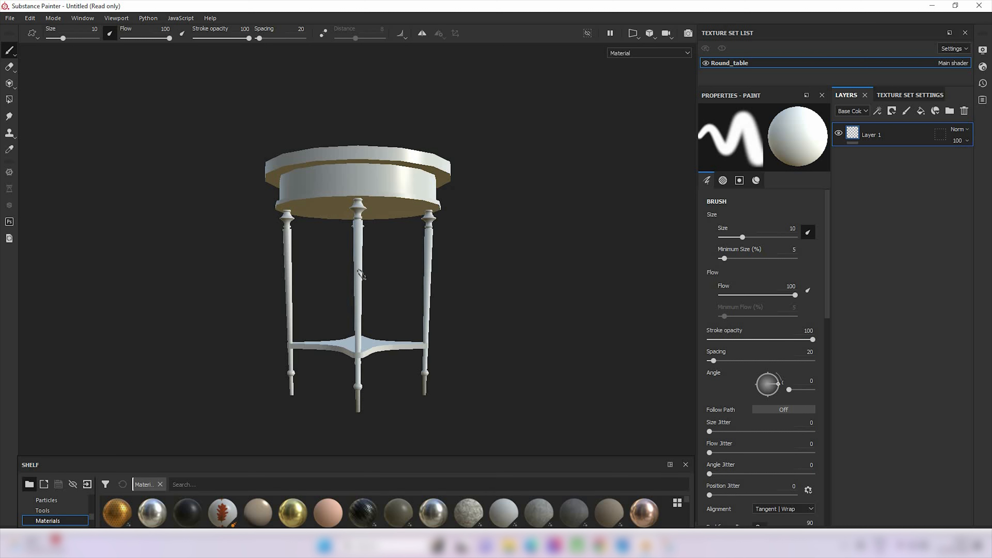
pyautogui.press('alt')
pyautogui.keyDown('alt'); pyautogui.moveTo(400, 261); pyautogui.dragTo(520, 239); pyautogui.keyUp('alt')
pyautogui.keyDown('alt'); pyautogui.moveTo(519, 239); pyautogui.dragTo(461, 245, button='middle'); pyautogui.keyUp('alt')
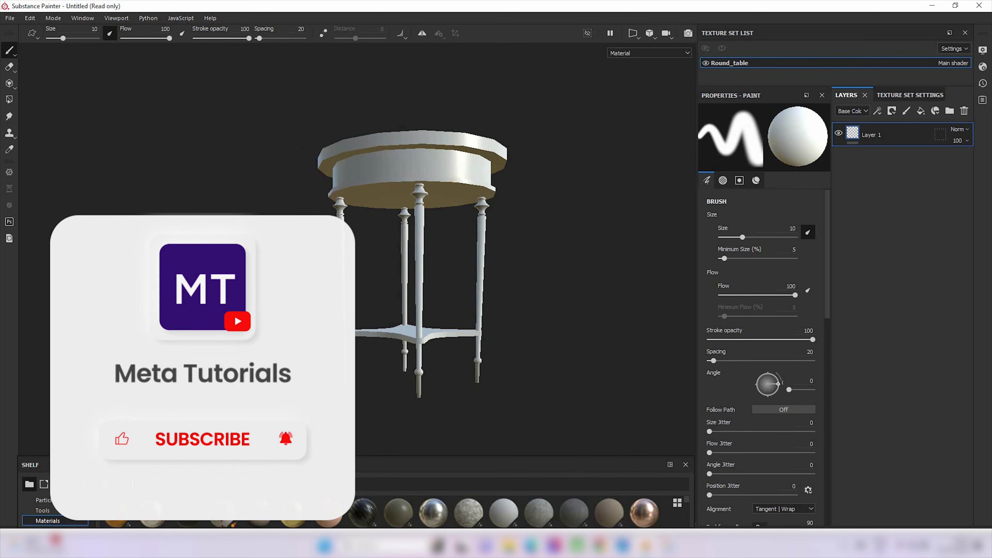
pyautogui.keyDown('alt'); pyautogui.moveTo(439, 249); pyautogui.dragTo(405, 243); pyautogui.keyUp('alt')
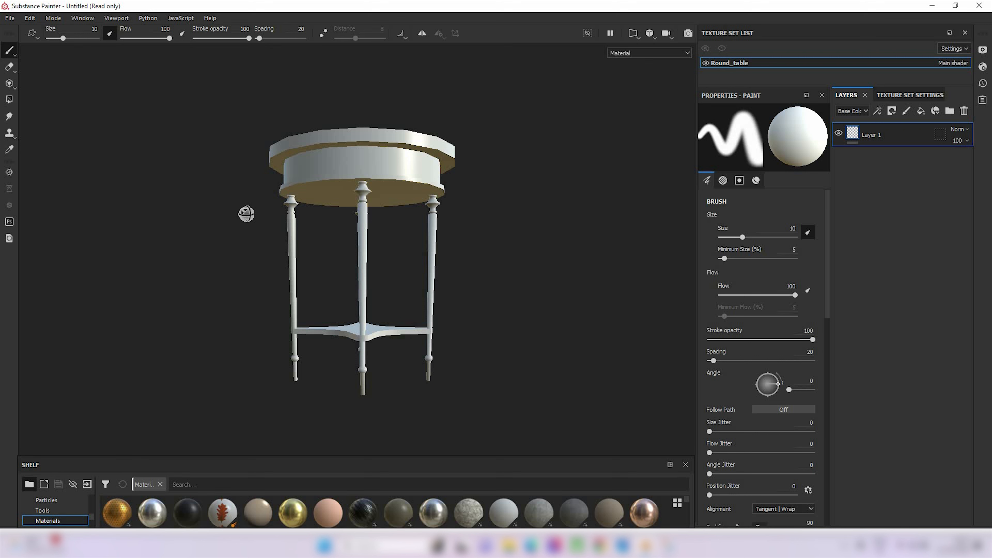
pyautogui.moveTo(246, 213)
pyautogui.keyDown('alt'); pyautogui.mouseDown()
pyautogui.moveTo(452, 299)
pyautogui.moveTo(566, 323)
pyautogui.moveTo(443, 314)
pyautogui.moveTo(298, 269)
pyautogui.moveTo(226, 226)
pyautogui.moveTo(111, 199)
pyautogui.mouseUp(); pyautogui.keyUp('alt')
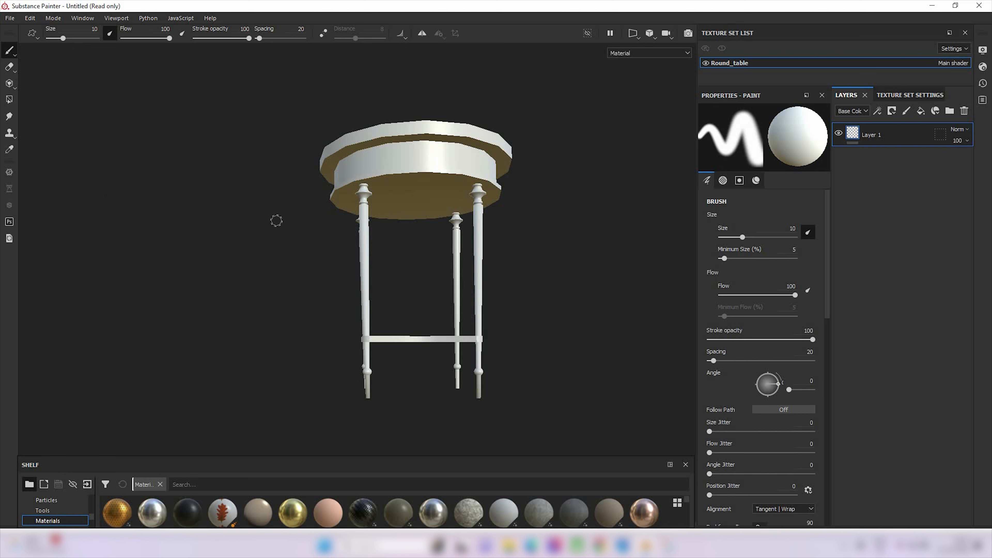
pyautogui.moveTo(392, 230)
pyautogui.keyDown('alt'); pyautogui.mouseDown(button='right')
pyautogui.moveTo(680, 291)
pyautogui.moveTo(396, 262)
pyautogui.moveTo(214, 227)
pyautogui.mouseUp(button='right'); pyautogui.keyUp('alt')
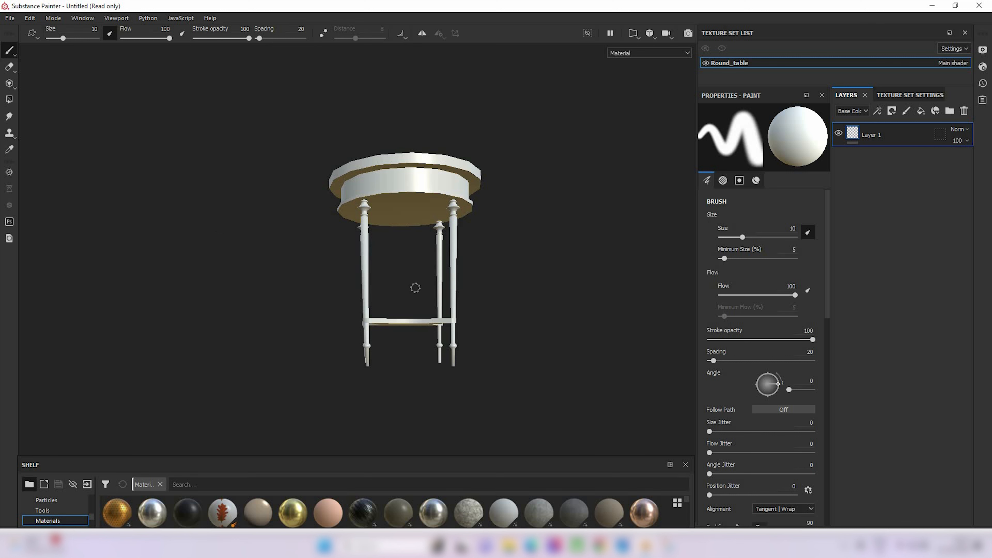
pyautogui.press('F1')
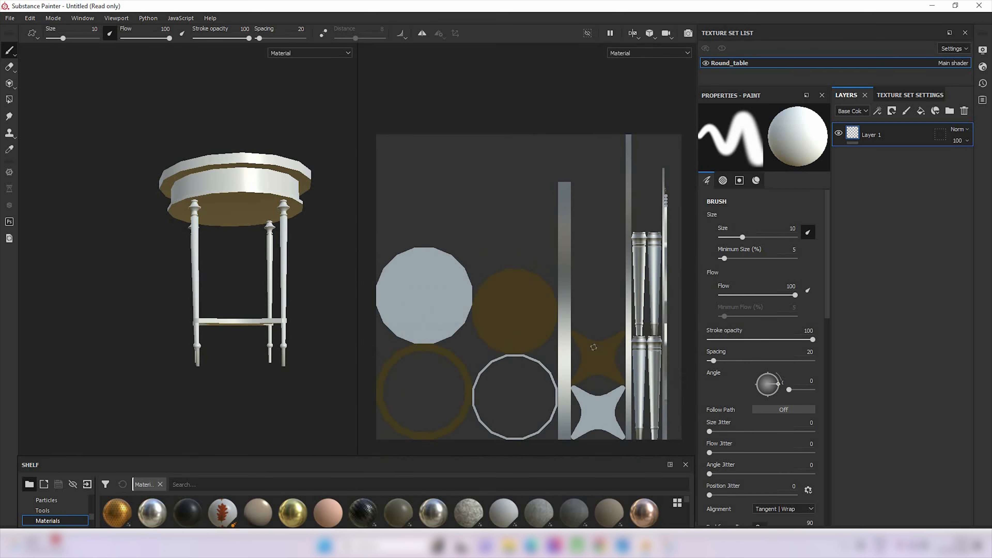
# Compare the table's 3D-only view, its 2D UV-only view and the split view, finishing in the 3D-only view.
pyautogui.scroll(-2, 594, 347)
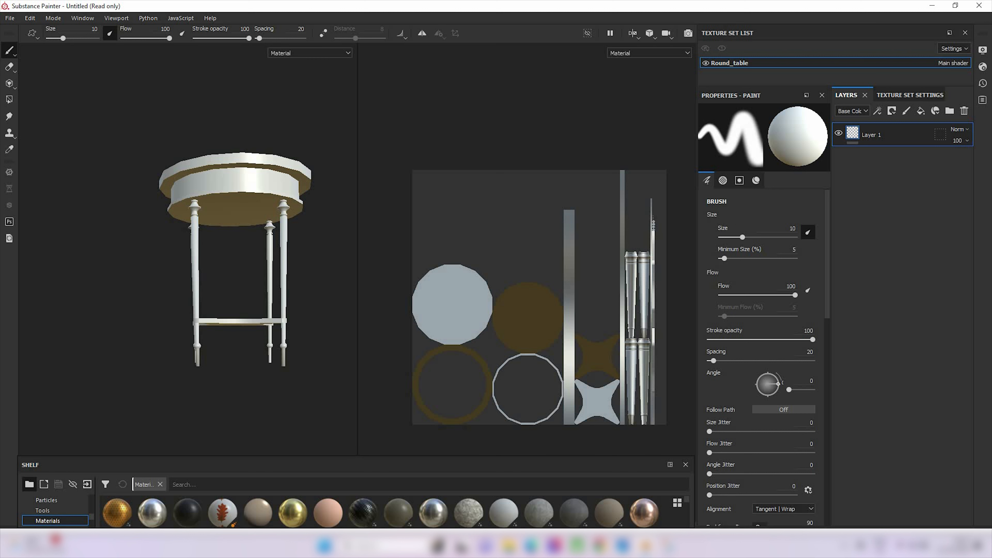
pyautogui.press('F2')
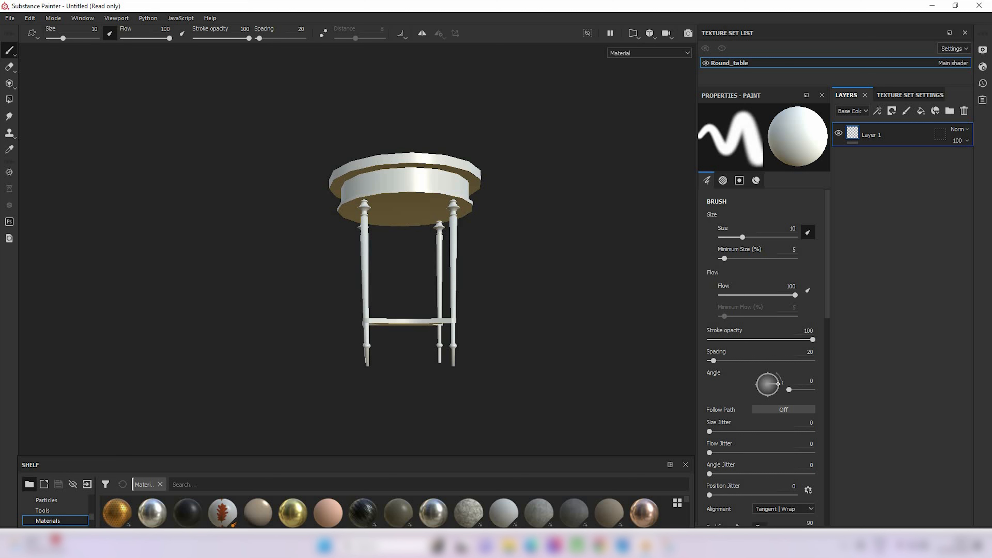
pyautogui.press('F3')
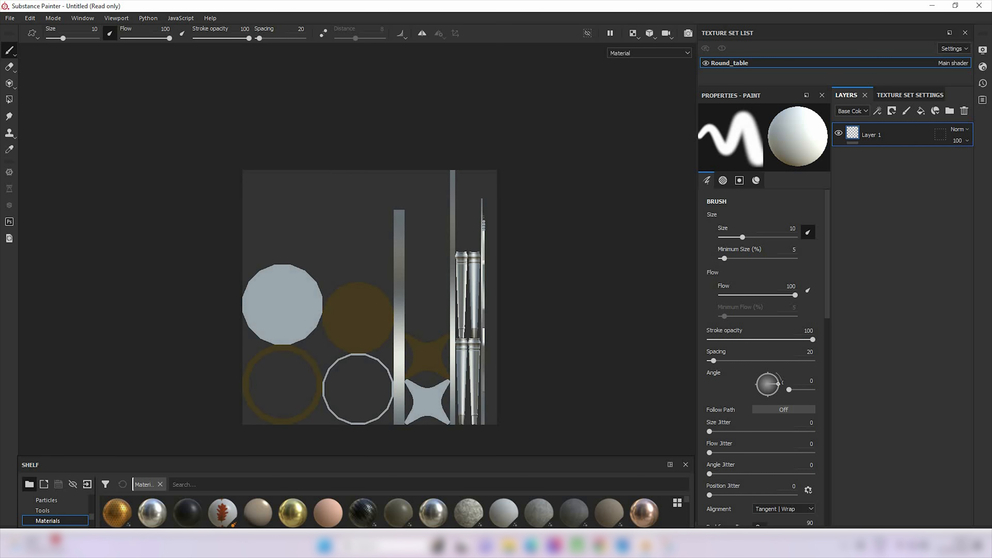
pyautogui.press('F1')
pyautogui.press('F2')
pyautogui.press('F3')
pyautogui.press('F2')
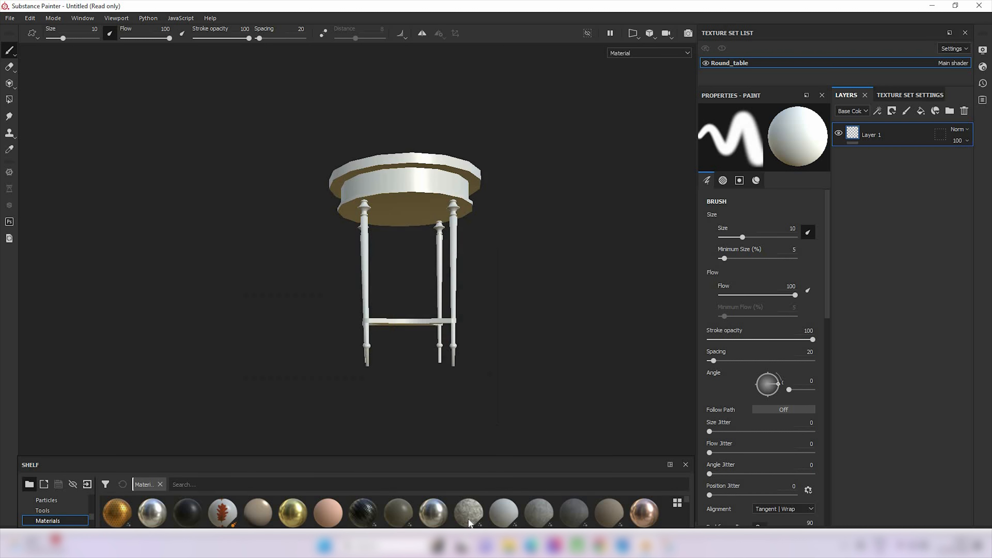
# Examine the untextured table in the 3D view from below, from above and from the side, close up and as a whole.
pyautogui.press('super')
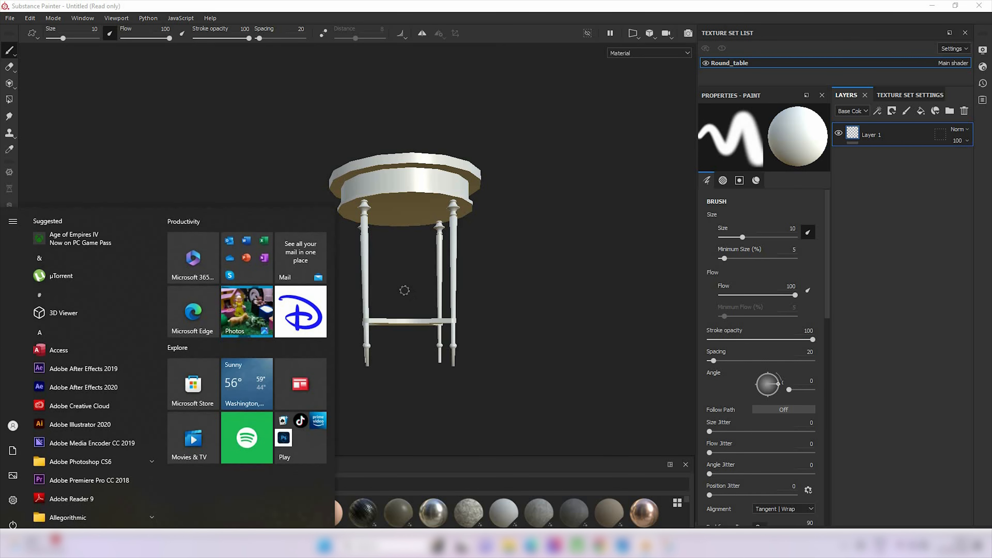
pyautogui.press('super')
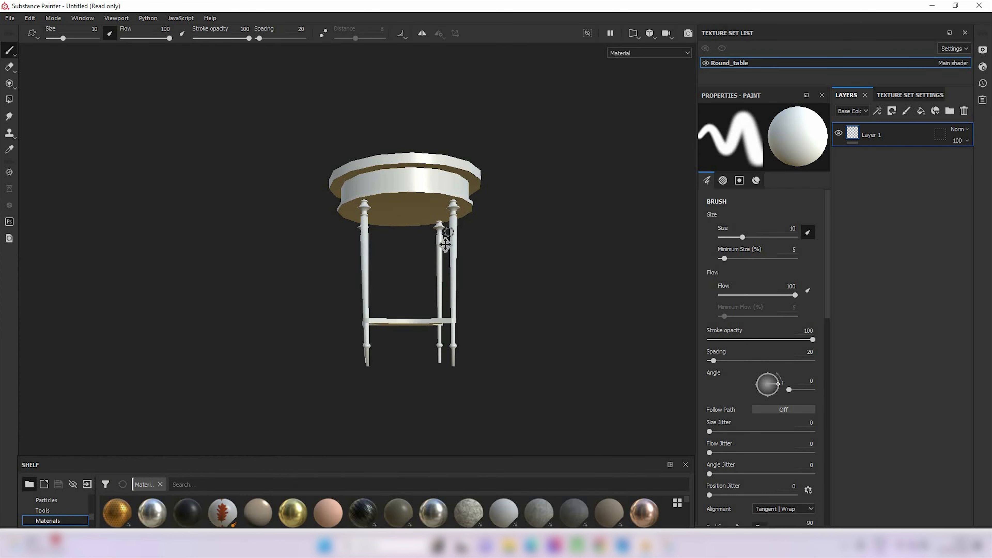
pyautogui.keyDown('alt'); pyautogui.moveTo(442, 240); pyautogui.dragTo(441, 219); pyautogui.keyUp('alt')
pyautogui.scroll(-3, 409, 370)
pyautogui.scroll(7, 410, 370)
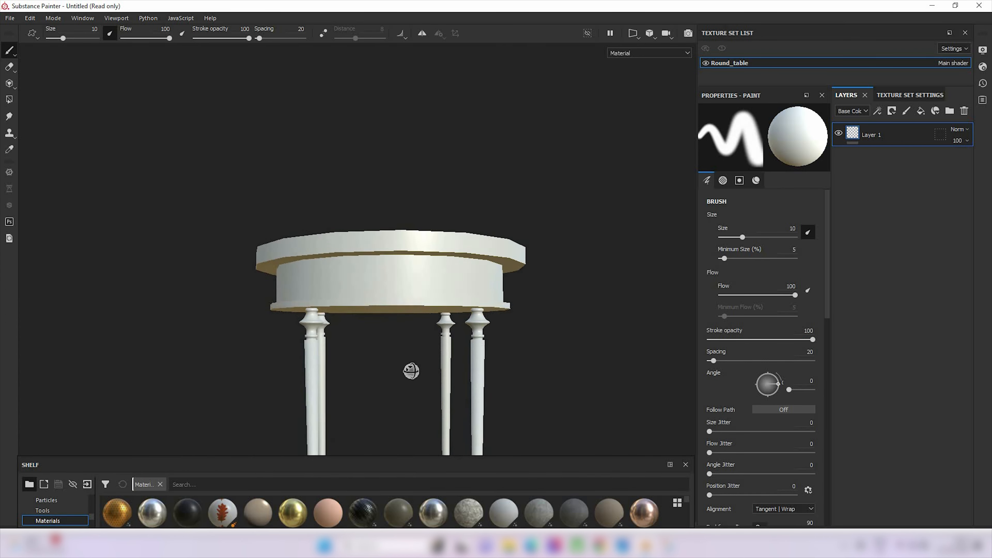
pyautogui.keyDown('alt'); pyautogui.moveTo(409, 370); pyautogui.dragTo(482, 345); pyautogui.keyUp('alt')
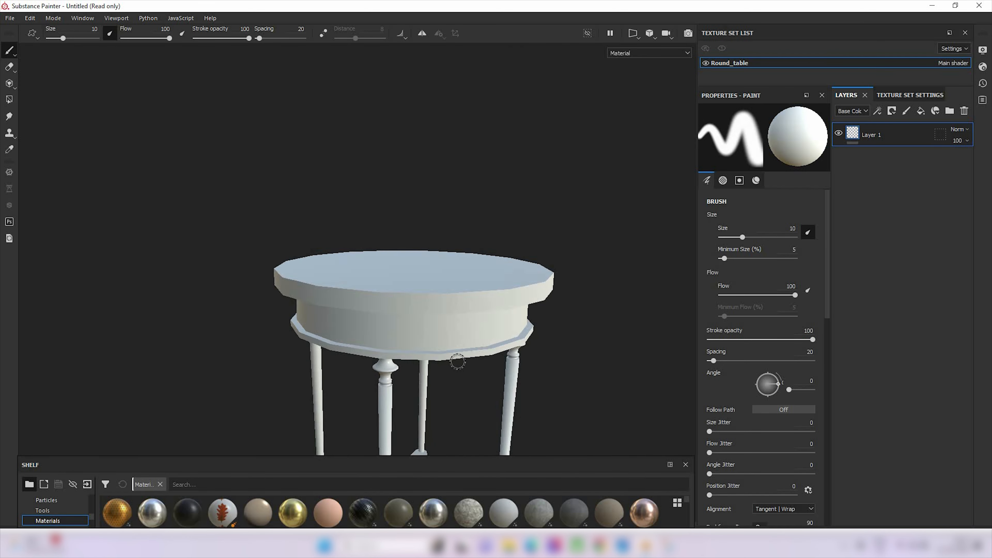
pyautogui.scroll(-3, 431, 293)
pyautogui.scroll(2, 425, 326)
pyautogui.scroll(-3, 419, 343)
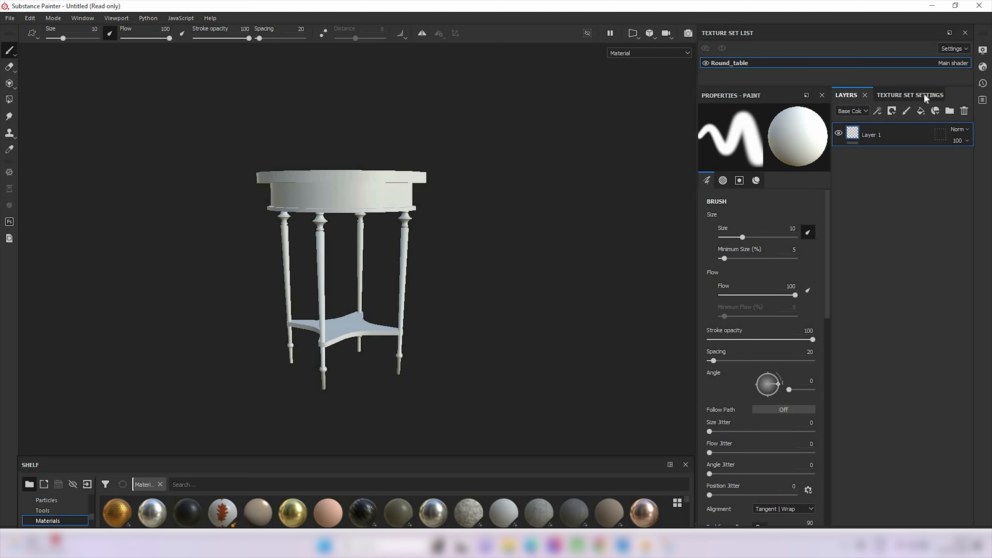
# Open mesh map baking for the Round_table texture set and set the output size to 1024.
pyautogui.click(915, 99)
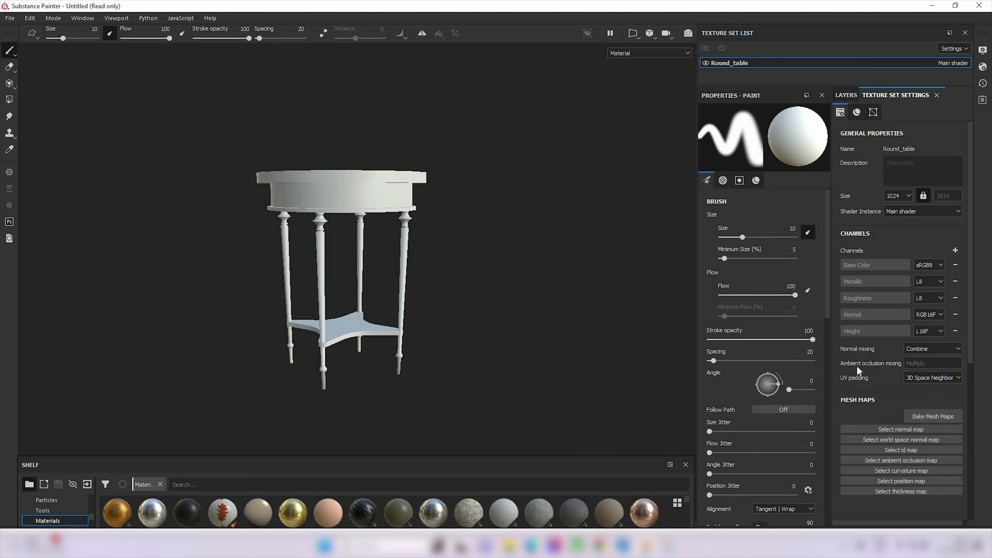
pyautogui.click(933, 416)
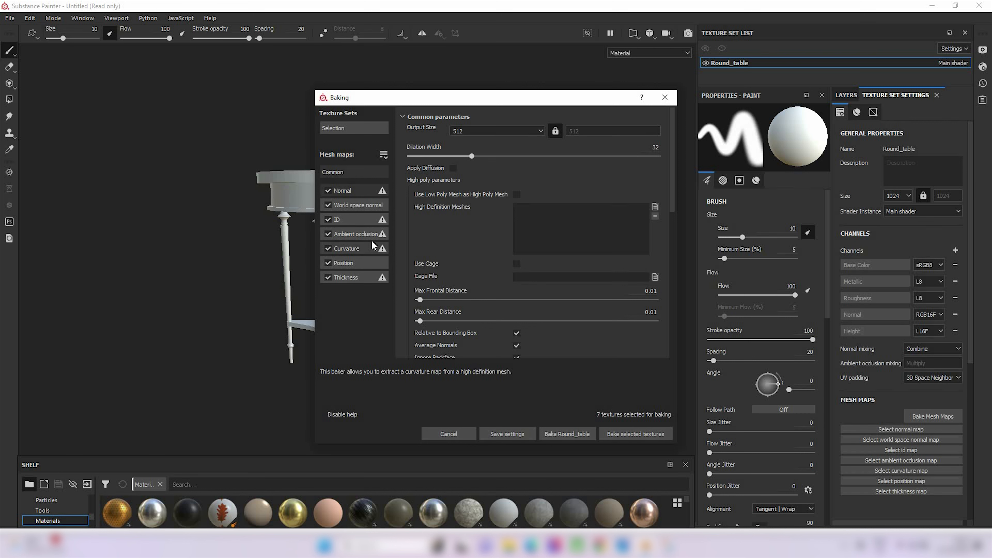
pyautogui.click(538, 132)
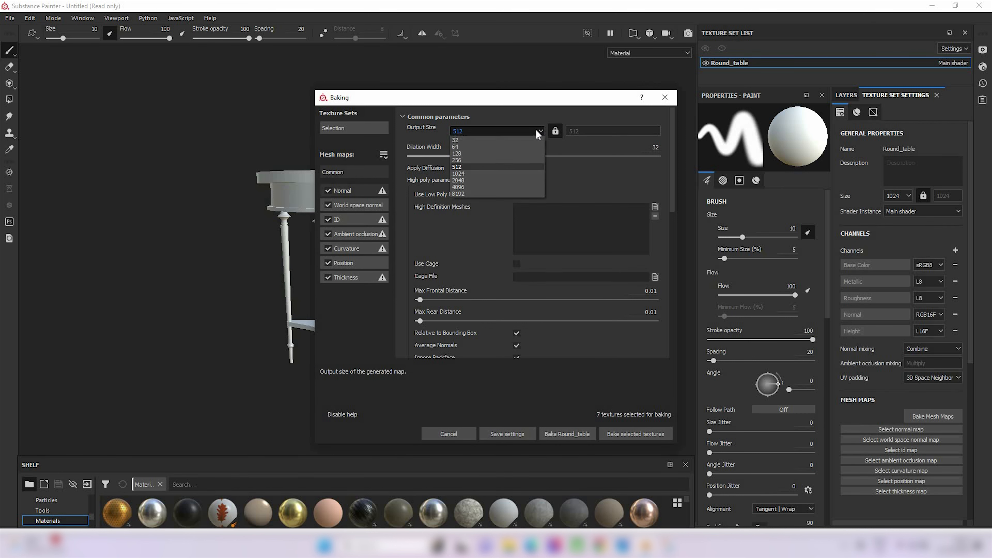
pyautogui.click(493, 174)
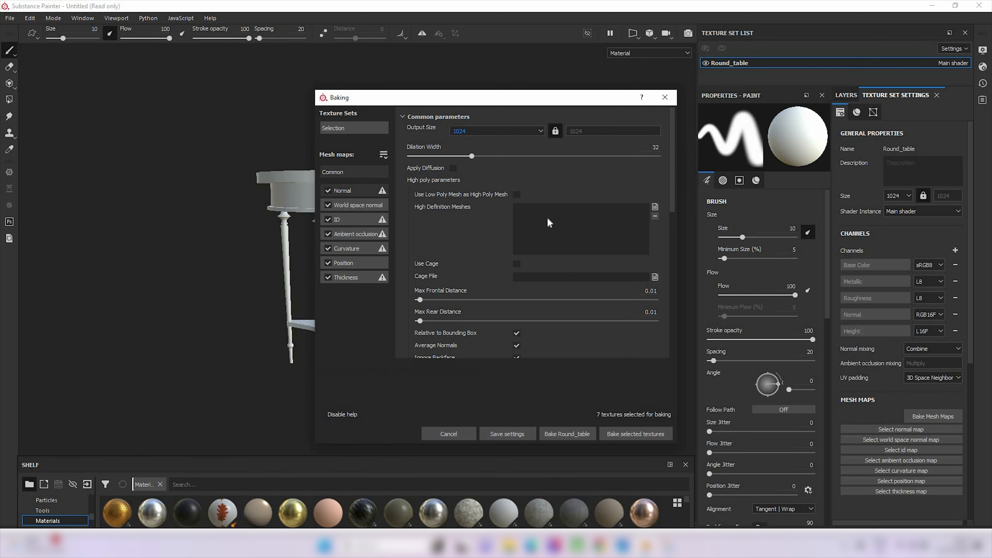
# Set the baking antialiasing to Subsampling 2x2 and bake all seven selected mesh maps.
pyautogui.scroll(-4, 619, 282)
pyautogui.scroll(-1, 620, 282)
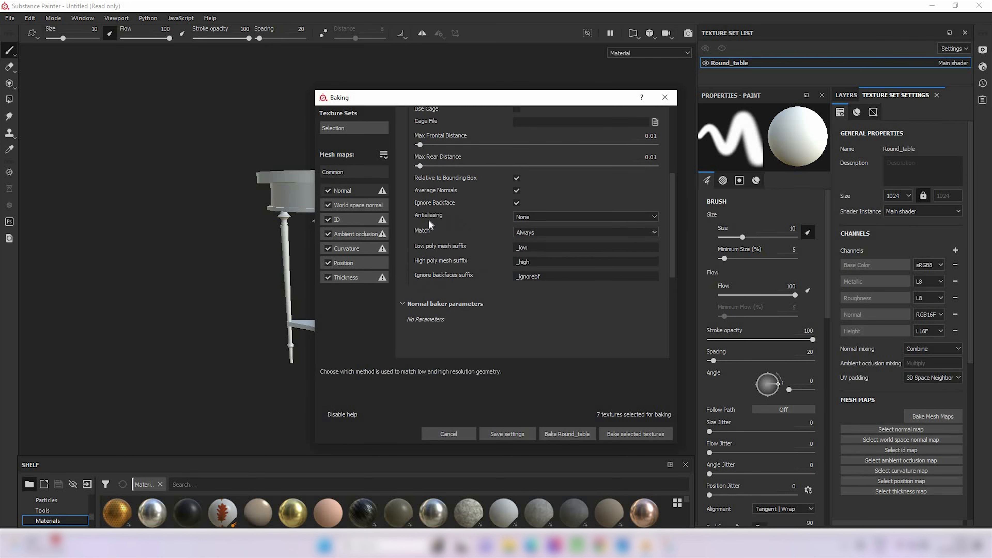
pyautogui.click(549, 221)
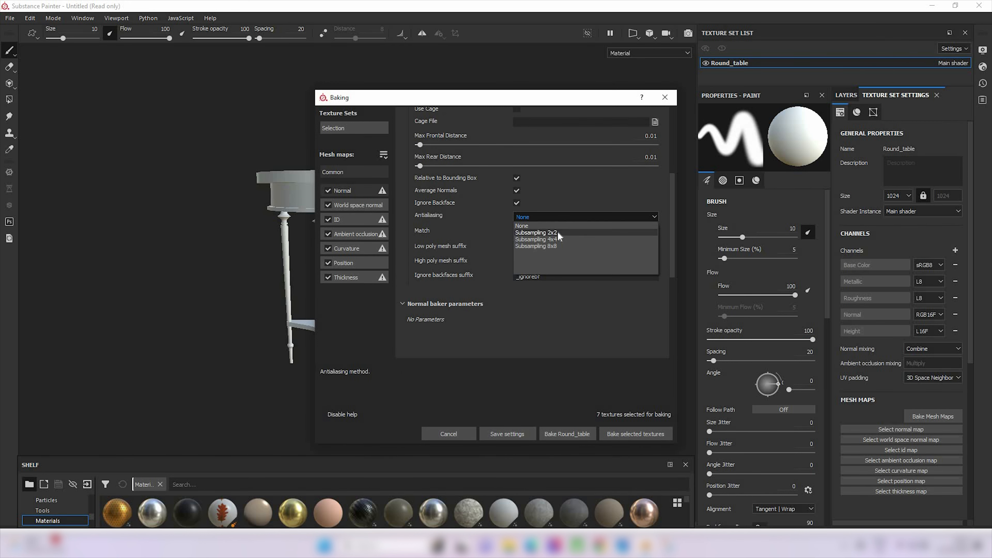
pyautogui.click(546, 233)
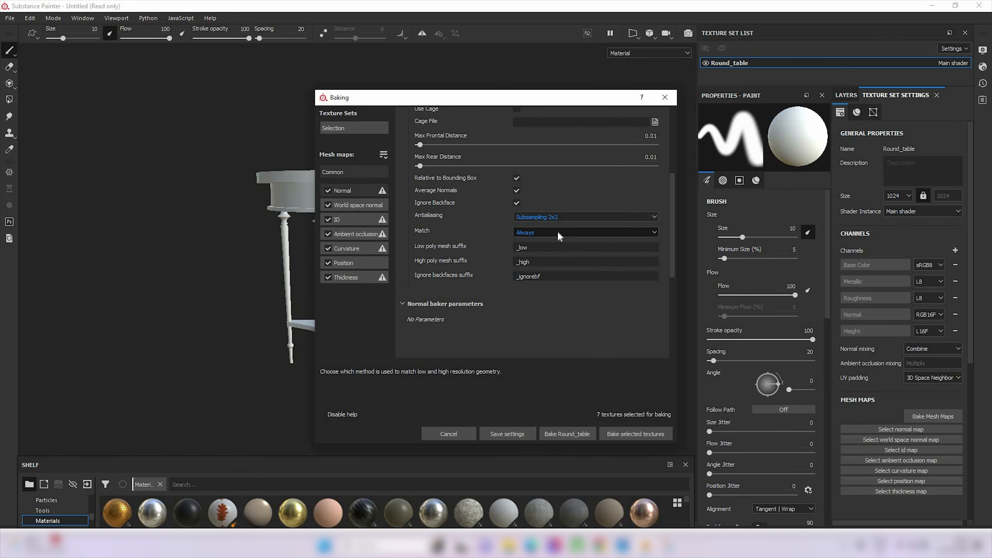
pyautogui.click(636, 434)
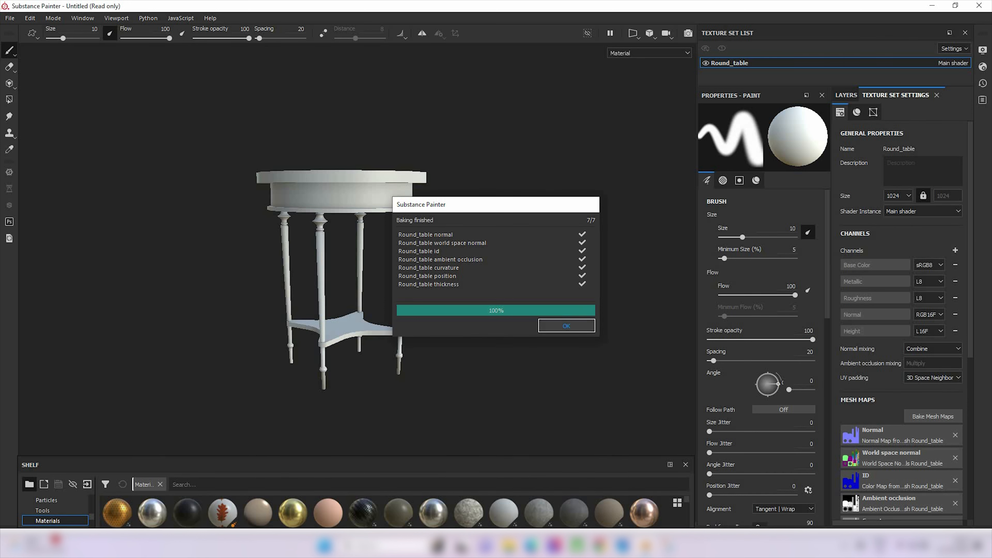
pyautogui.click(571, 330)
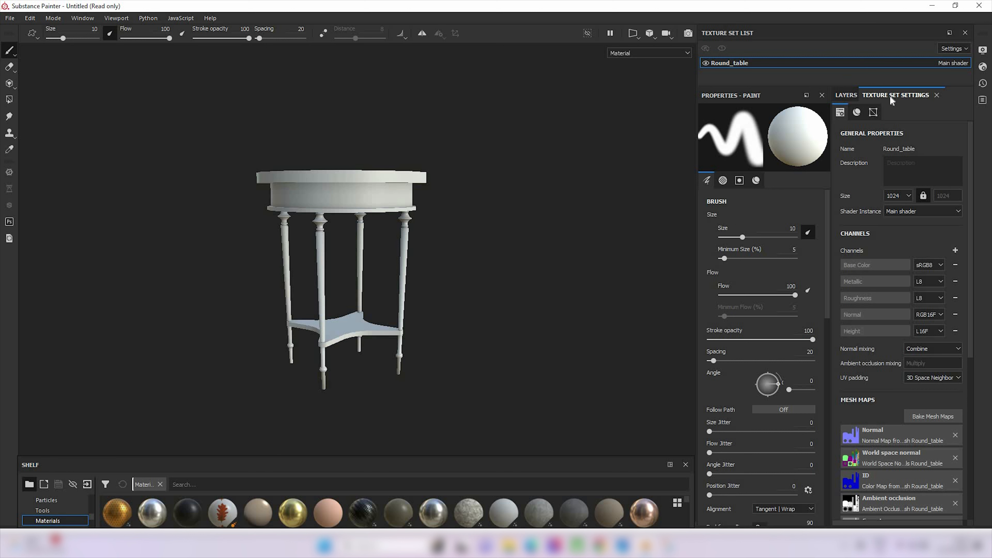
# Return to the layer stack, enlarge the shelf and search its materials for wood.
pyautogui.click(855, 95)
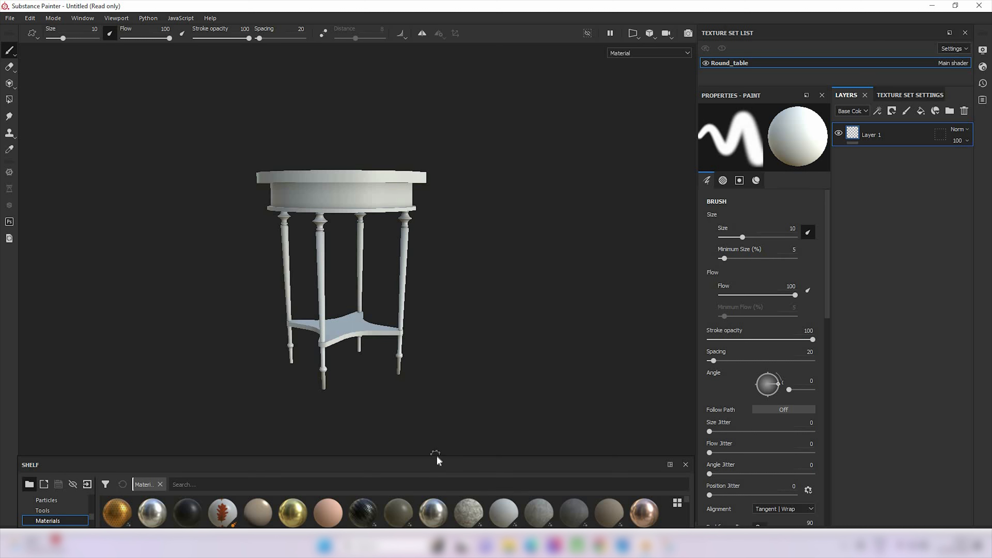
pyautogui.moveTo(436, 456); pyautogui.dragTo(434, 337)
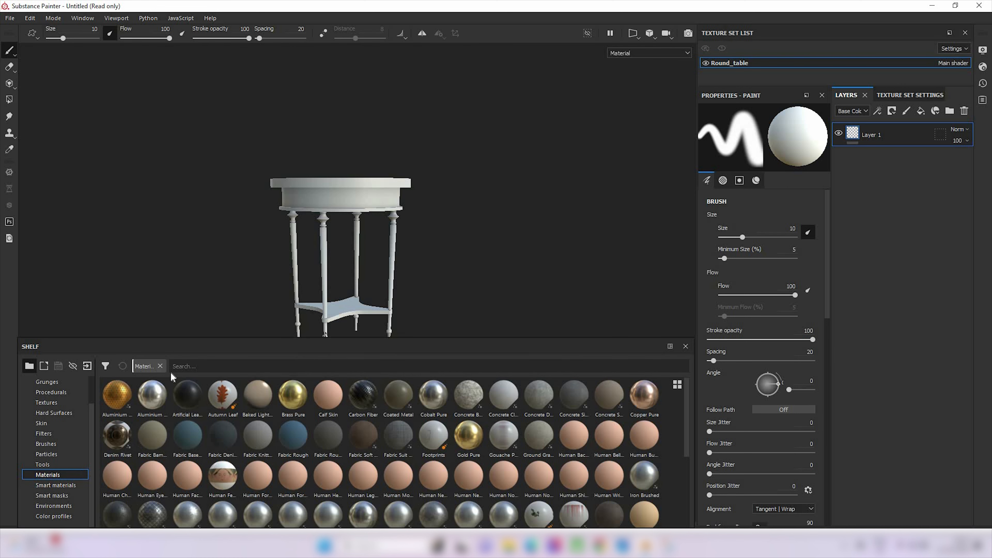
pyautogui.click(201, 367)
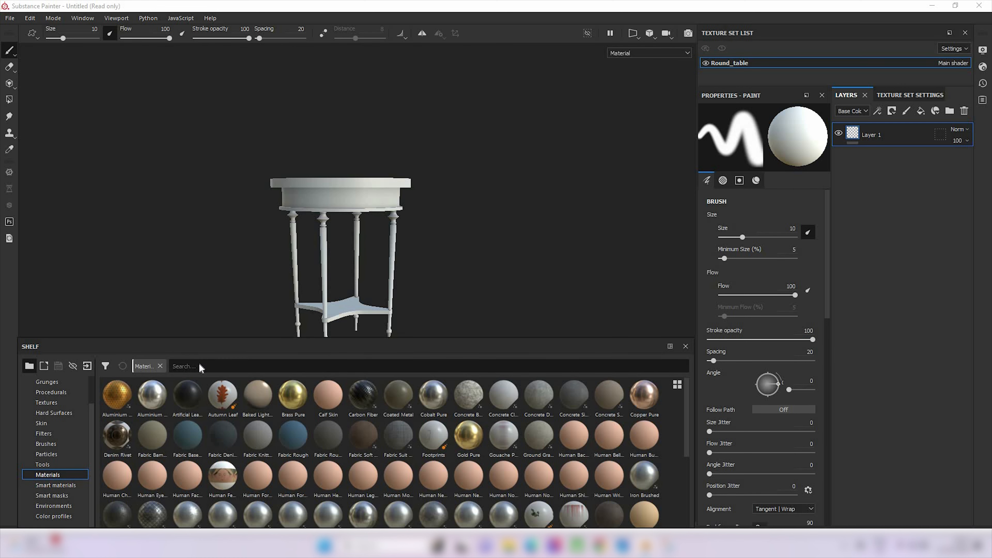
pyautogui.write('wood')
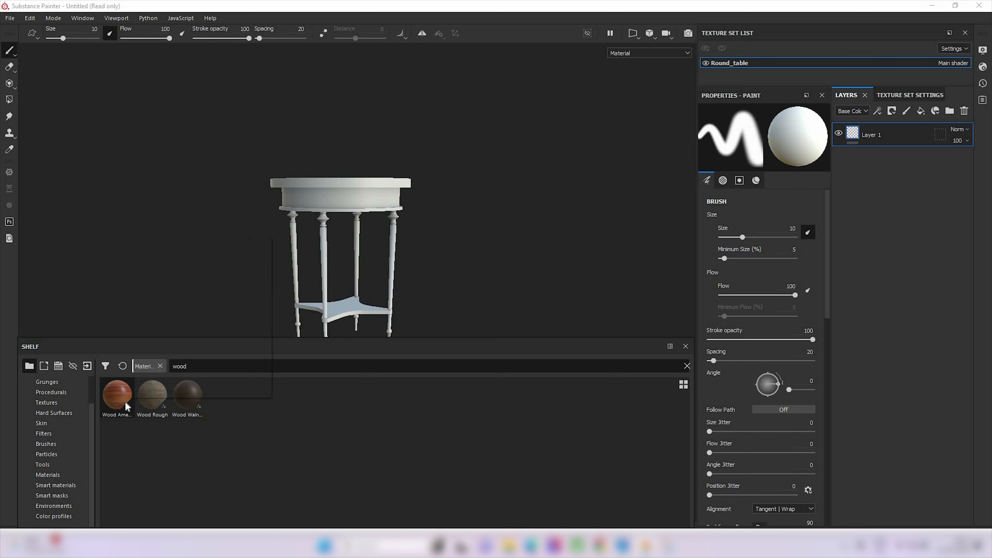
# Preview the wood materials and add Wood Walnut as a fill layer beneath Layer 1.
pyautogui.moveTo(126, 406)
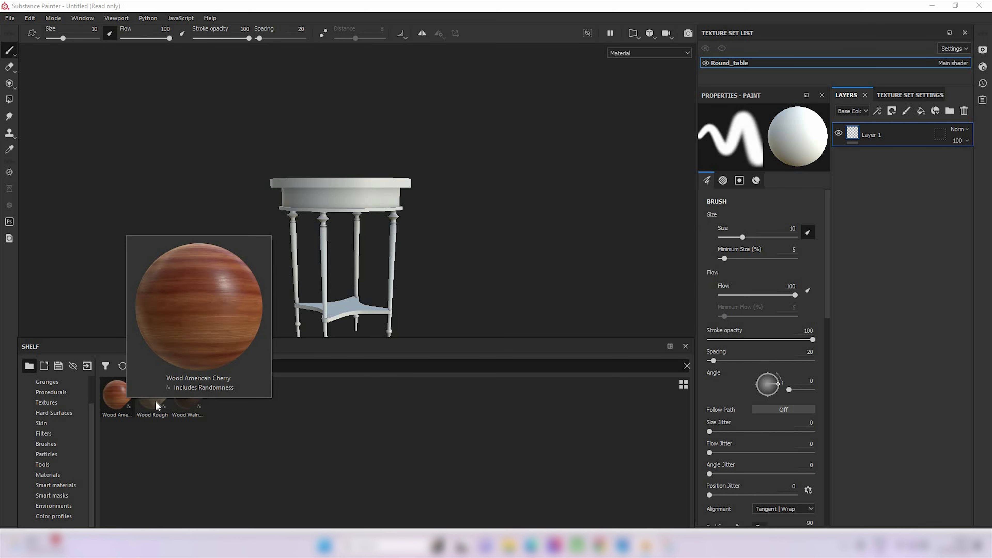
pyautogui.moveTo(160, 404)
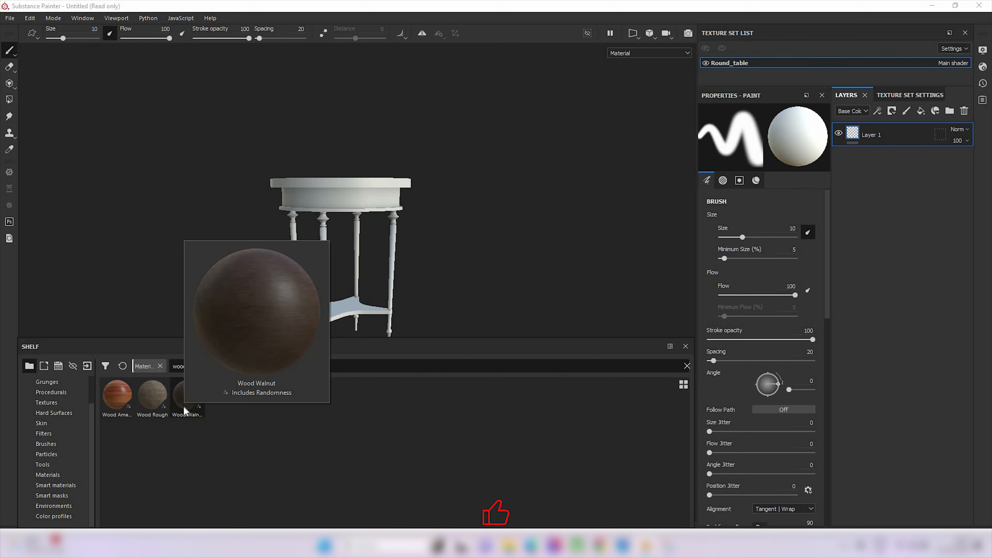
pyautogui.moveTo(184, 410)
pyautogui.mouseDown()
pyautogui.moveTo(224, 386)
pyautogui.moveTo(874, 203)
pyautogui.moveTo(892, 151)
pyautogui.moveTo(887, 134)
pyautogui.mouseUp()
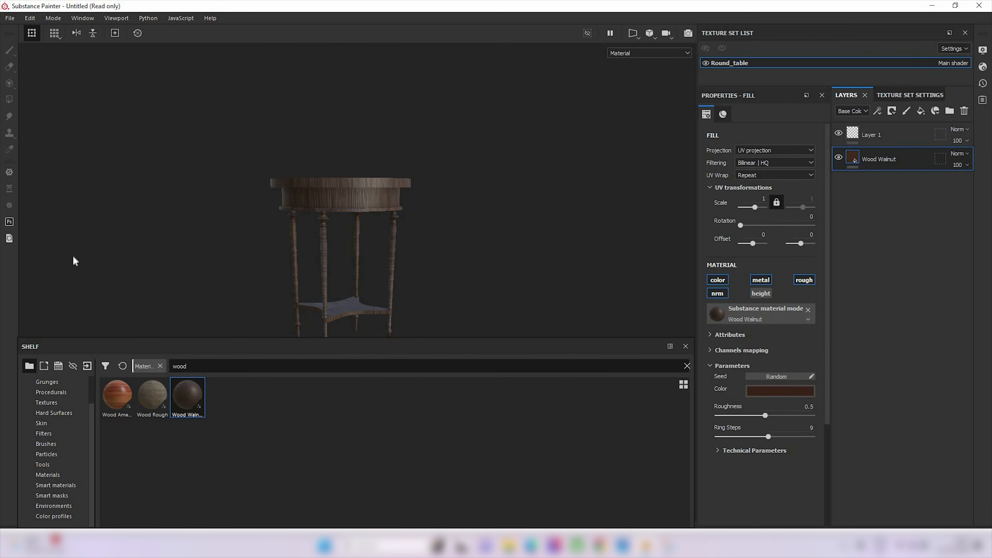
# Set the UV rotation of the Wood Walnut fill to 90 to turn the grain direction on the table.
pyautogui.scroll(2, 339, 217)
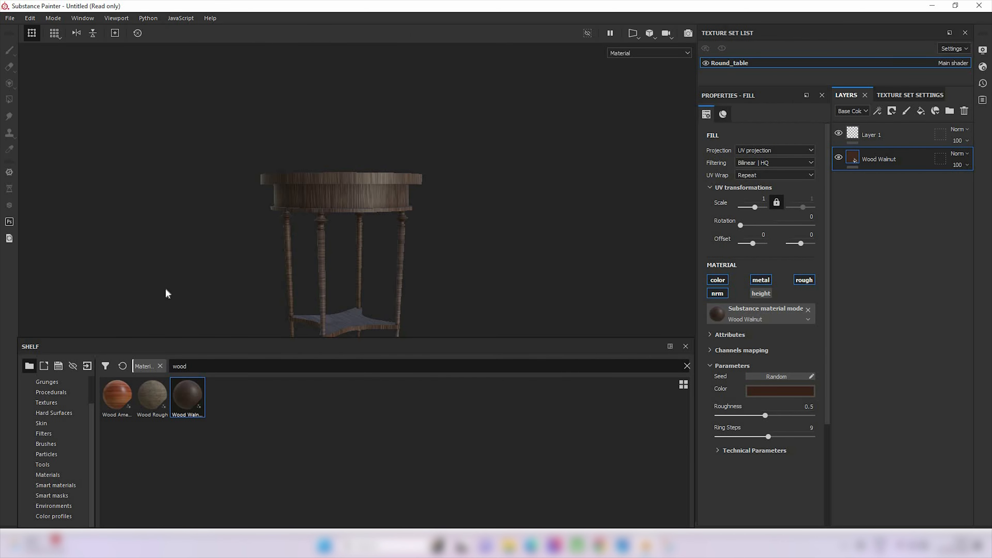
pyautogui.keyDown('alt'); pyautogui.moveTo(349, 268); pyautogui.dragTo(366, 211); pyautogui.keyUp('alt')
pyautogui.scroll(-1, 342, 263)
pyautogui.scroll(-1, 348, 215)
pyautogui.scroll(4, 347, 215)
pyautogui.scroll(-2, 357, 222)
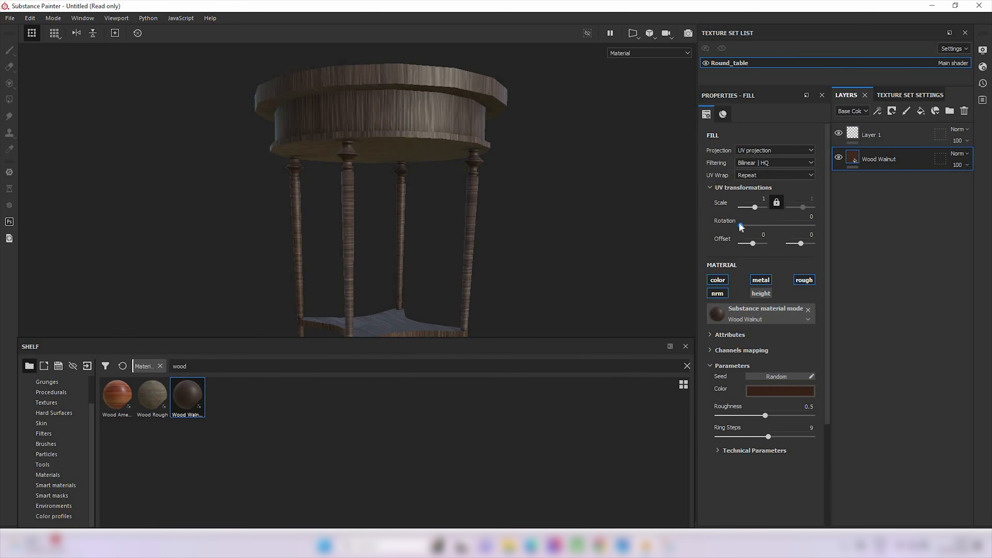
pyautogui.click(811, 216)
pyautogui.press('Return')
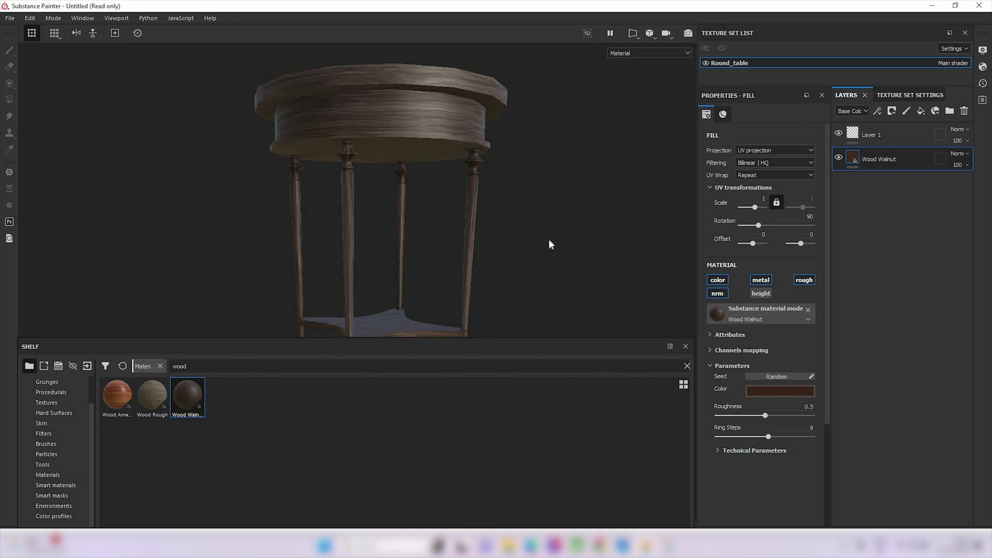
# Set the UV scale of the Wood Walnut fill to 2.5.
pyautogui.scroll(6, 416, 192)
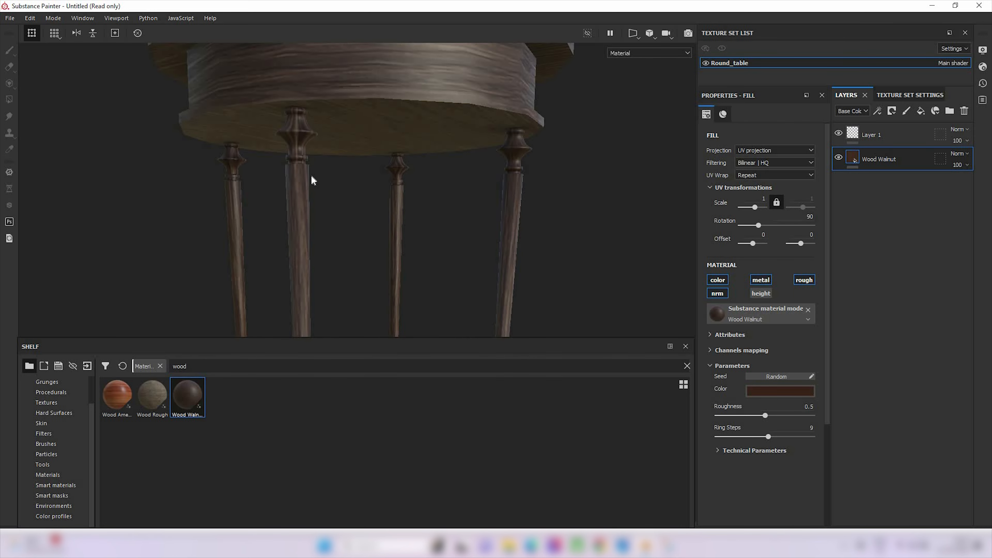
pyautogui.keyDown('alt'); pyautogui.moveTo(392, 138); pyautogui.dragTo(414, 145); pyautogui.keyUp('alt')
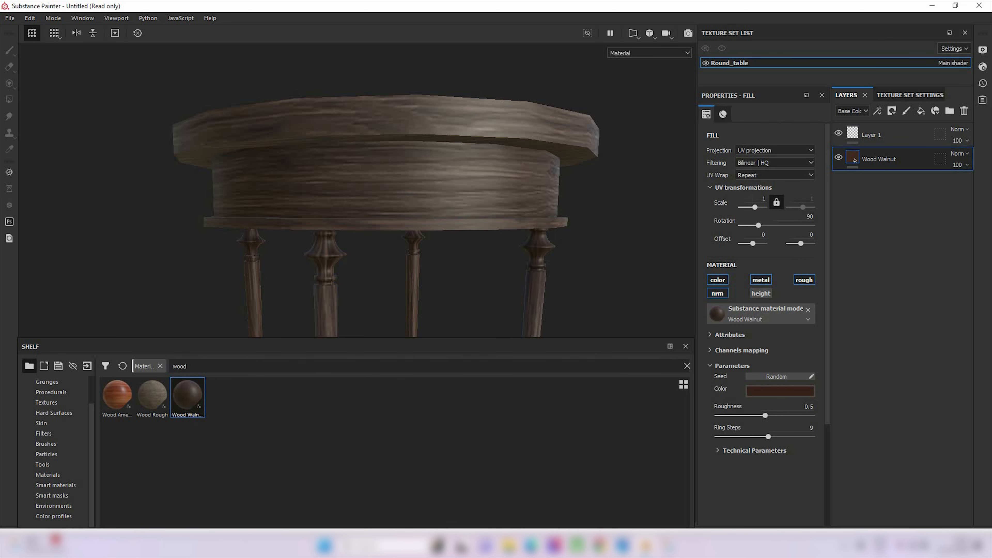
pyautogui.click(764, 198)
pyautogui.write('2.5')
pyautogui.press('Return')
# Examine the walnut texture on the tabletop, apron, legs and lower shelf of the table.
pyautogui.scroll(2, 274, 252)
pyautogui.scroll(-4, 269, 247)
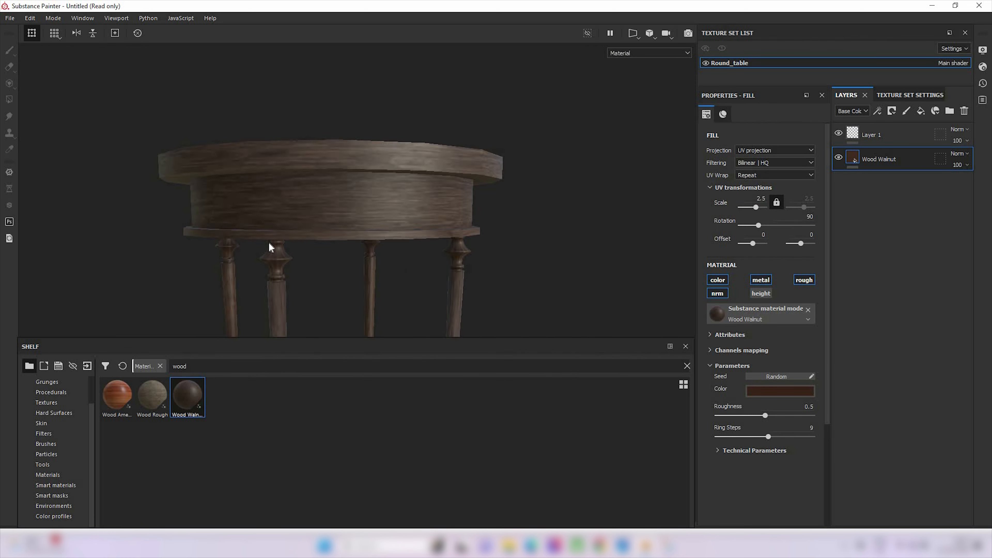
pyautogui.keyDown('alt'); pyautogui.moveTo(268, 243); pyautogui.dragTo(321, 259); pyautogui.keyUp('alt')
pyautogui.scroll(1, 322, 259)
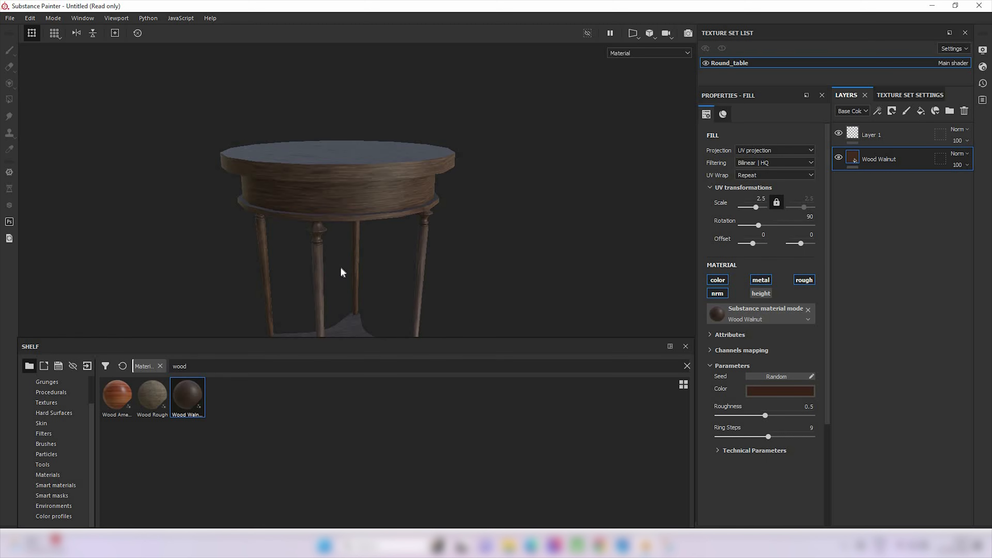
pyautogui.scroll(3, 373, 260)
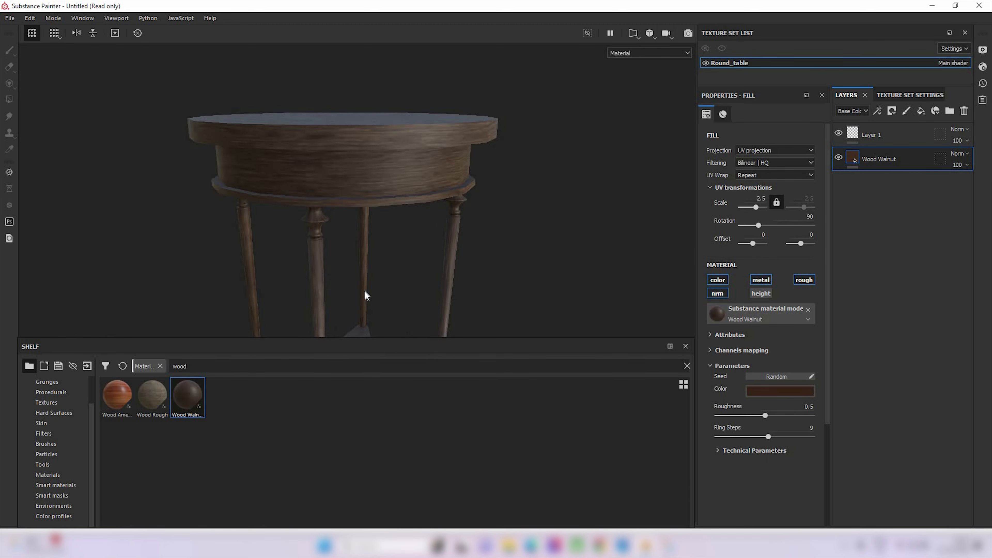
pyautogui.scroll(-3, 364, 293)
pyautogui.keyDown('alt'); pyautogui.moveTo(381, 301); pyautogui.dragTo(359, 234); pyautogui.keyUp('alt')
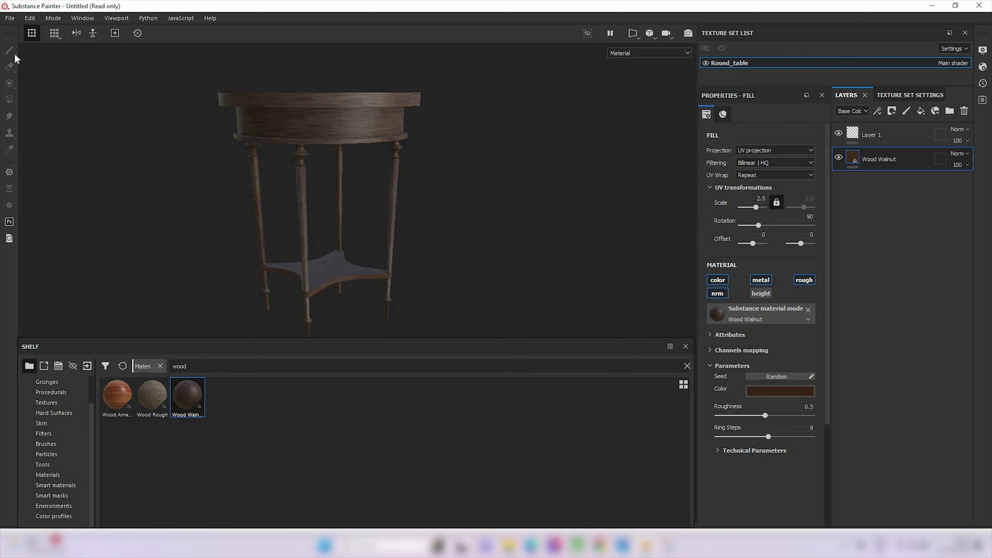
# Start the texture export and set its output directory to the Sub_output folder inside the Round table texture folder.
pyautogui.click(9, 18)
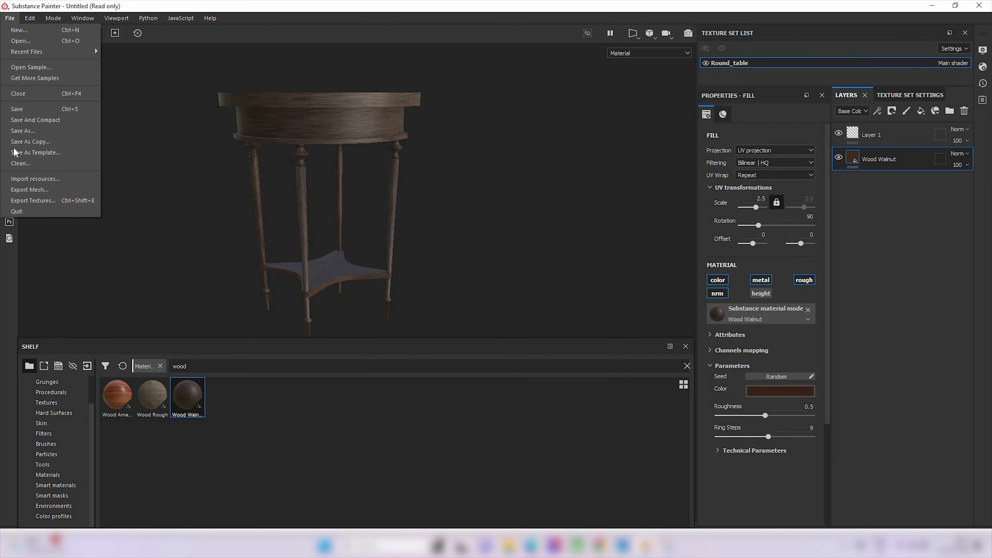
pyautogui.click(31, 202)
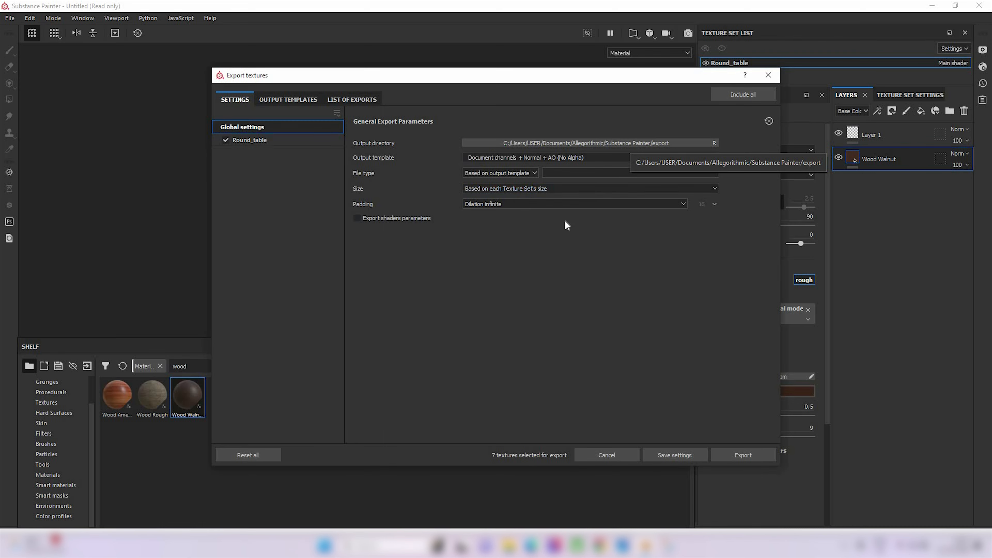
pyautogui.click(597, 144)
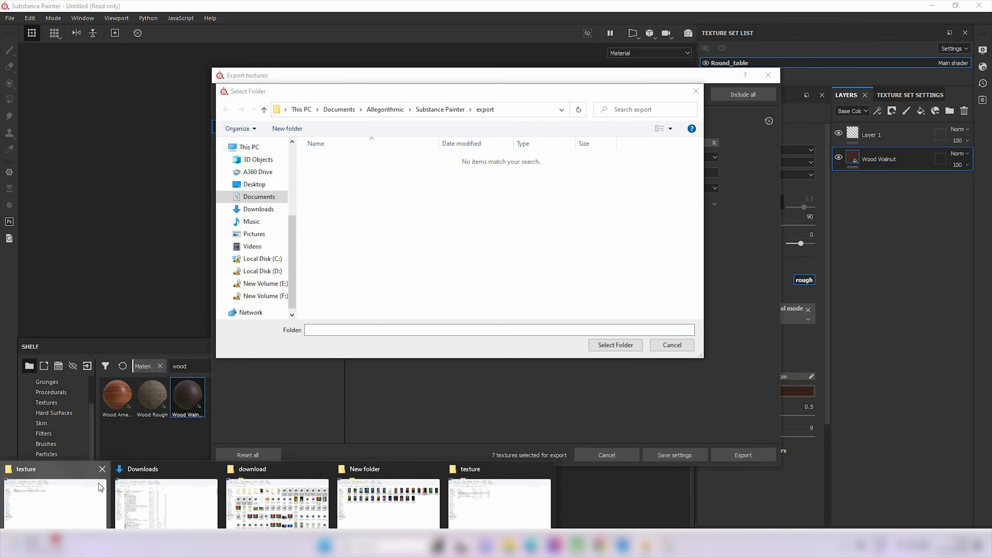
pyautogui.click(99, 483)
pyautogui.doubleClick(118, 115)
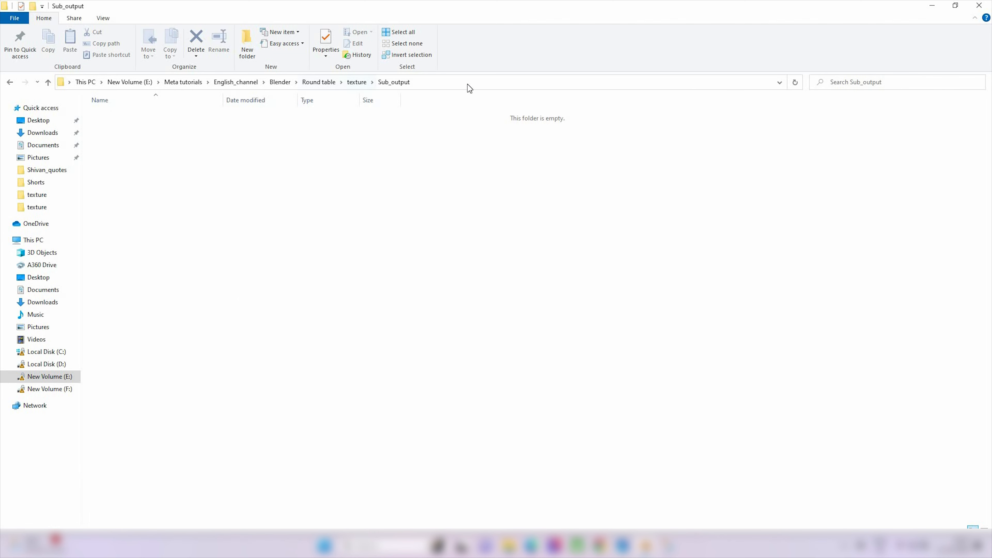
pyautogui.click(467, 84)
pyautogui.hotkey('alt', 'Tab')
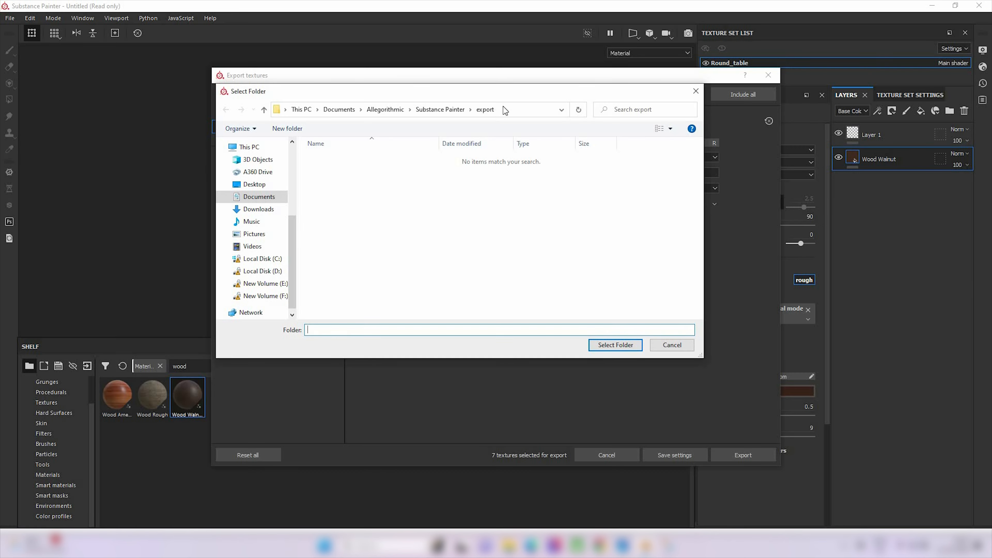
pyautogui.click(511, 107)
pyautogui.write('E:\\English_channel\\Blender\\Round table\\texture\\Sub_output')
pyautogui.press('Return')
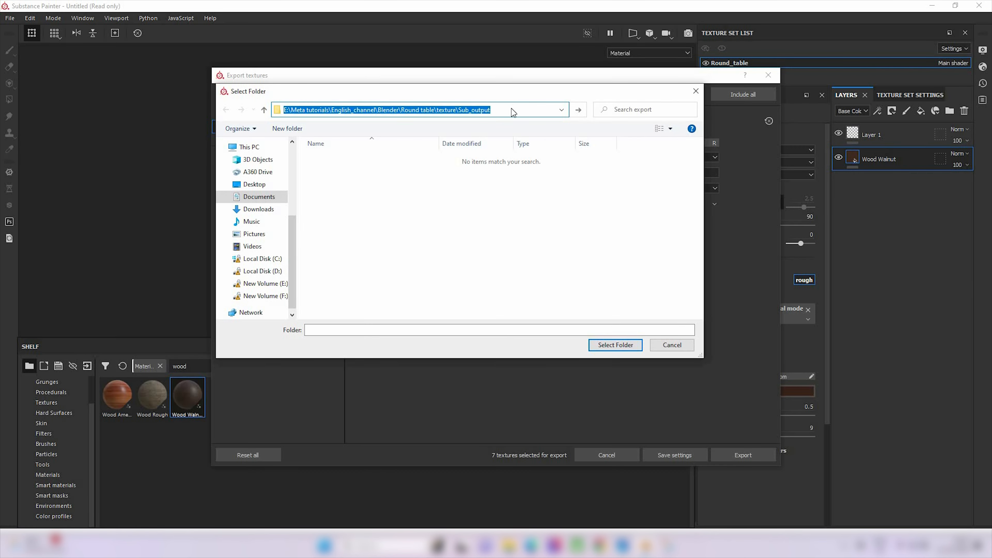
pyautogui.click(616, 349)
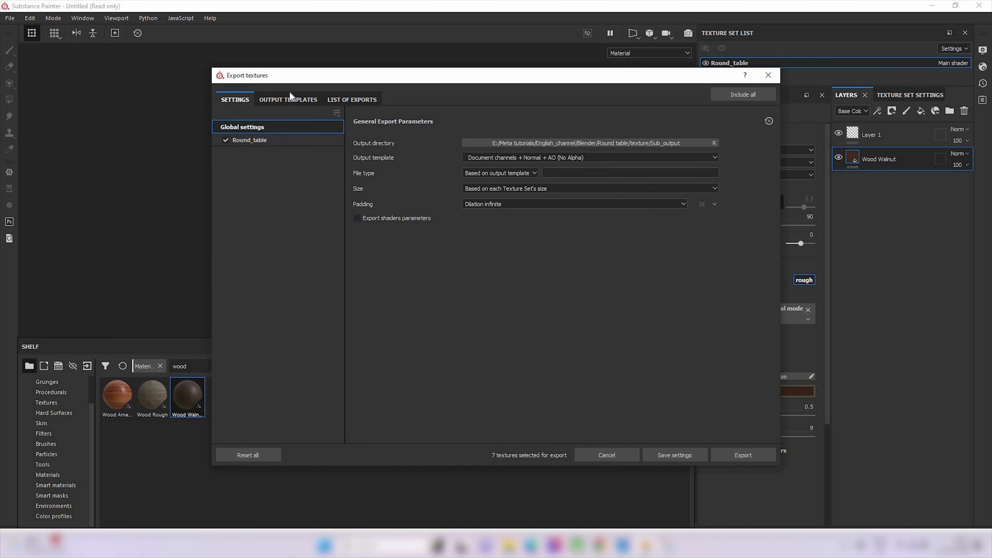
# Duplicate the PBR Metallic Roughness output template and rename the copy as BLE_2.
pyautogui.click(285, 100)
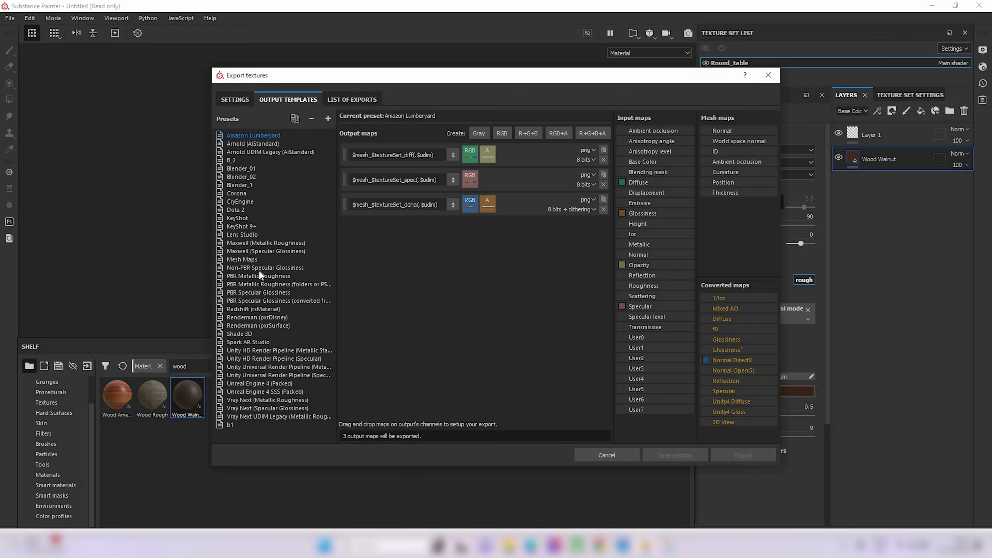
pyautogui.click(250, 277)
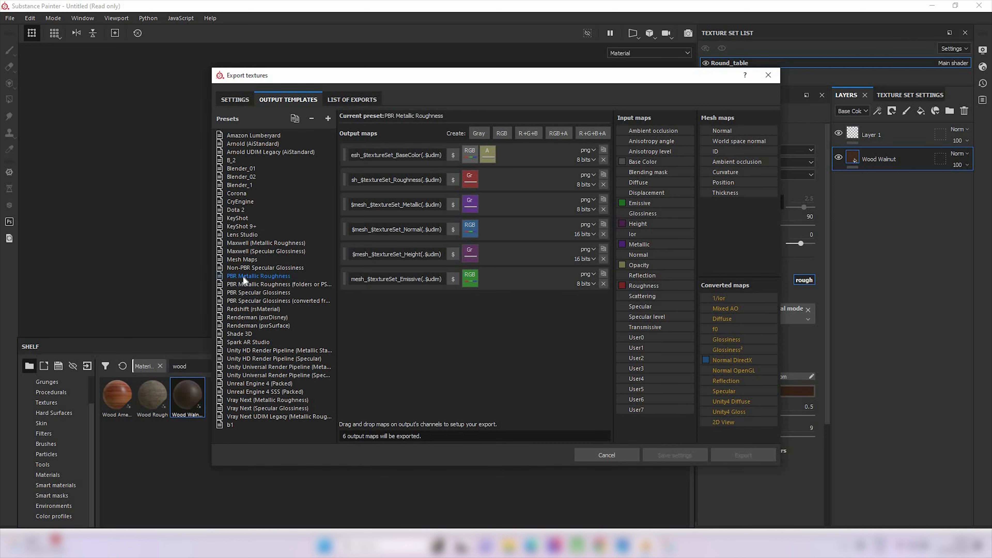
pyautogui.click(290, 120)
pyautogui.rightClick(258, 437)
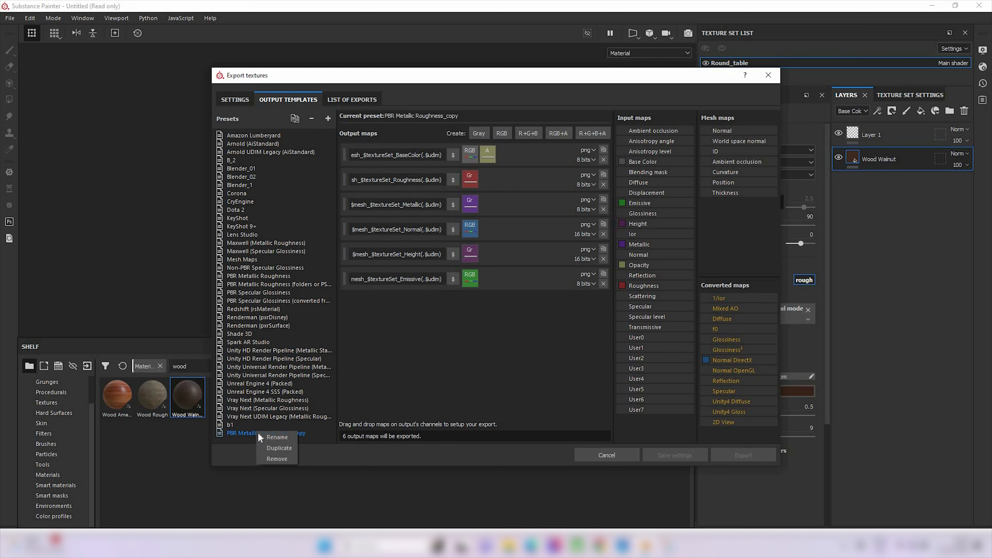
pyautogui.click(275, 439)
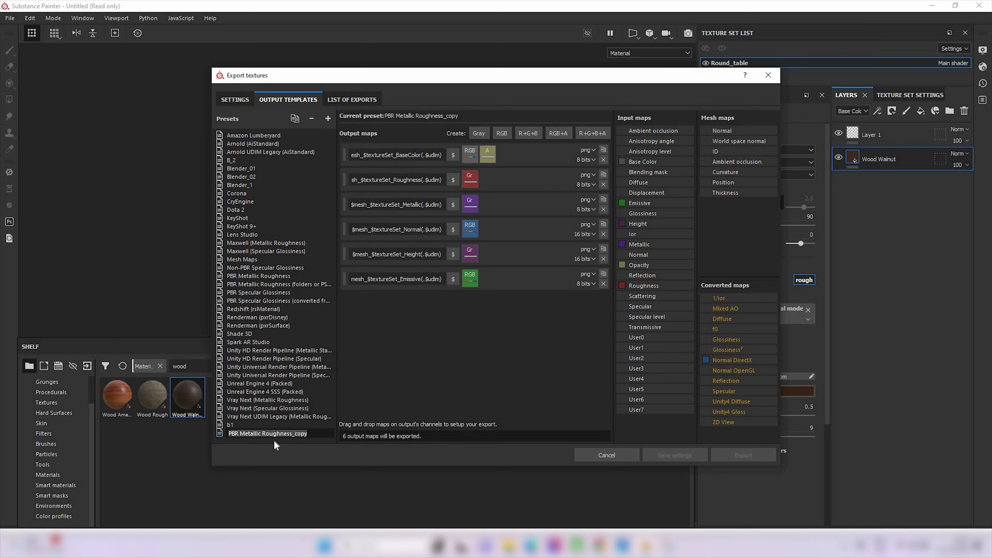
pyautogui.write('BLE_2')
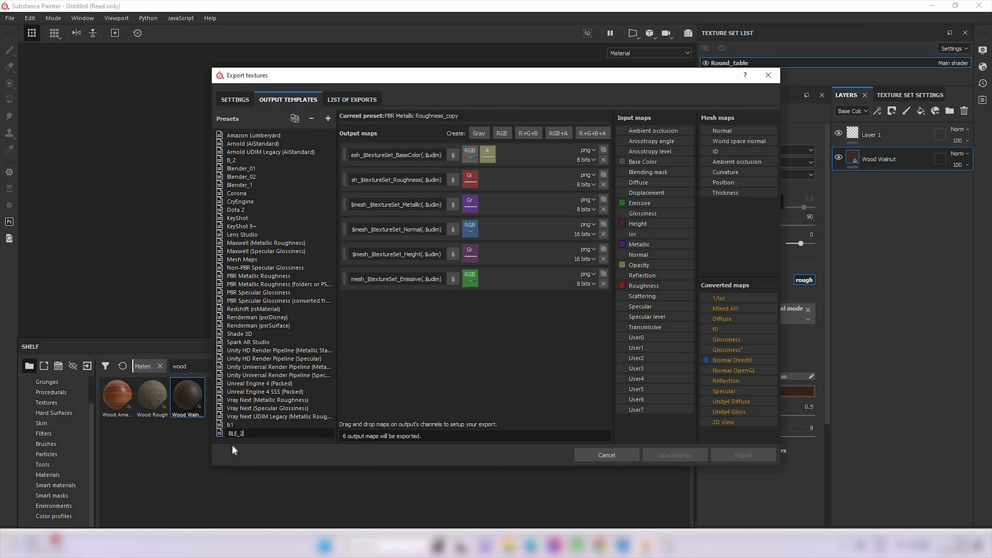
pyautogui.press('Return')
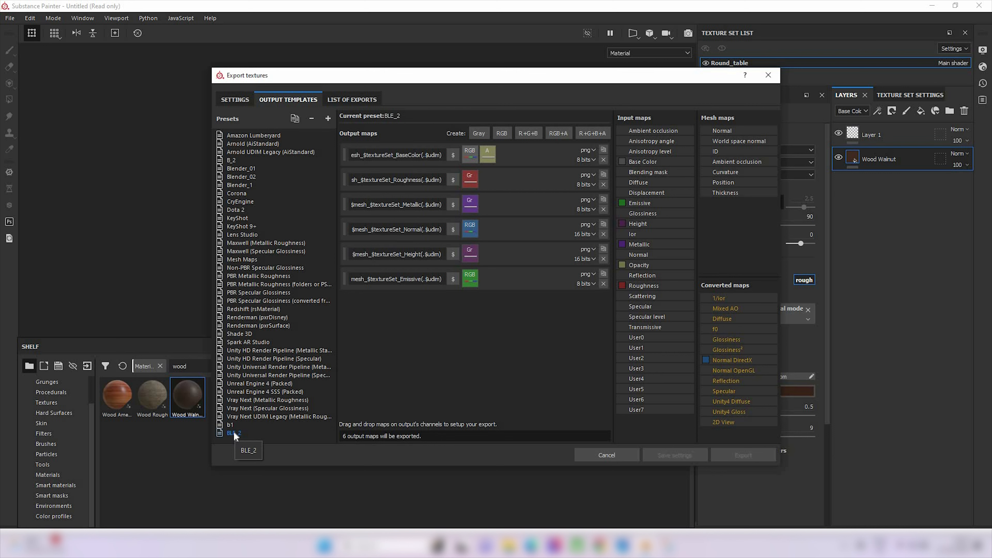
# Remove the Emissive and Height maps from the BLE_2 template and assign Normal OpenGL to the Normal map's RGB channels.
pyautogui.click(603, 283)
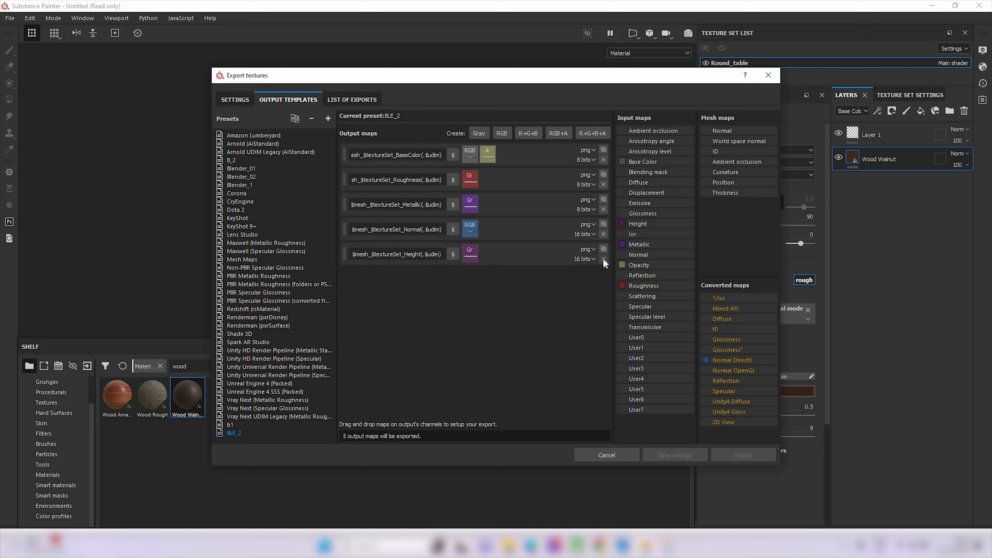
pyautogui.click(603, 259)
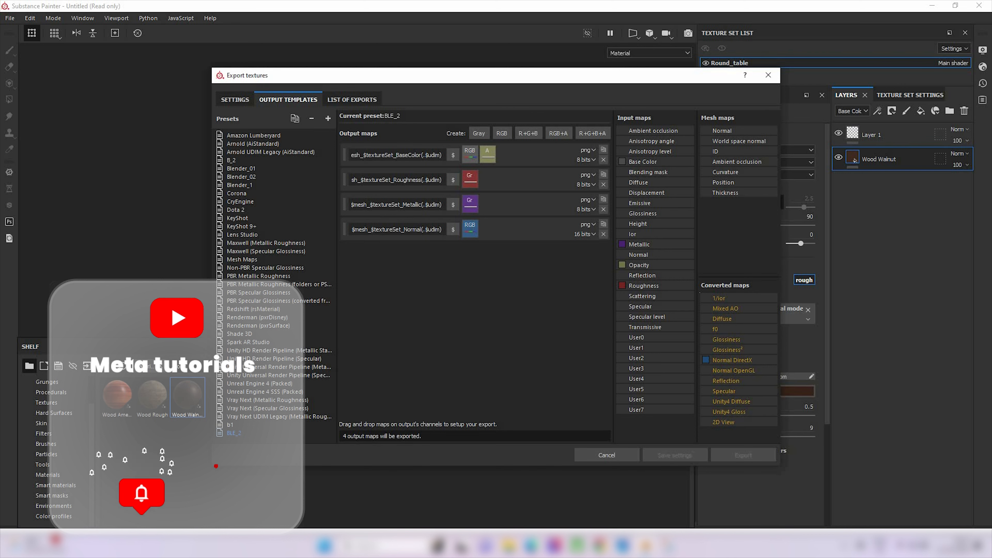
pyautogui.moveTo(733, 370); pyautogui.dragTo(471, 231)
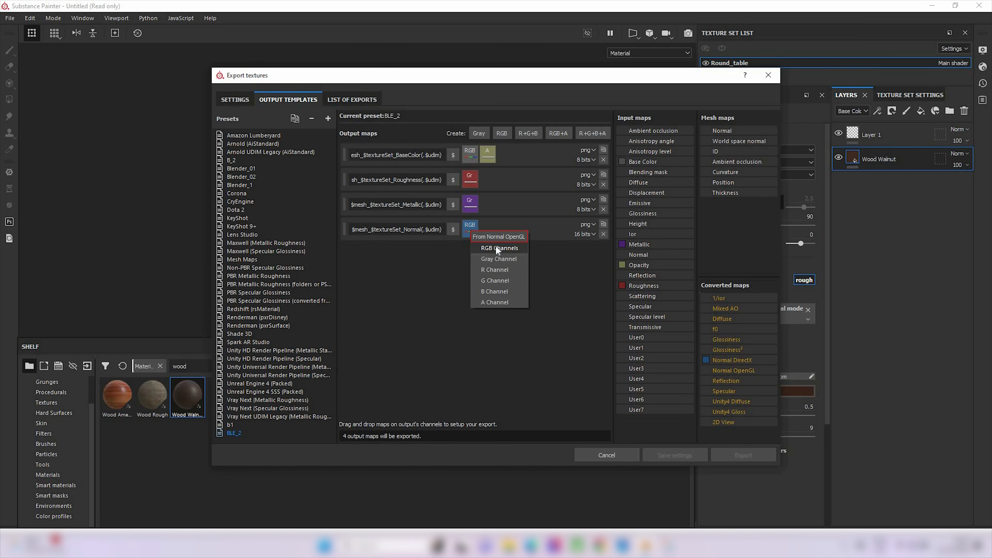
pyautogui.click(497, 249)
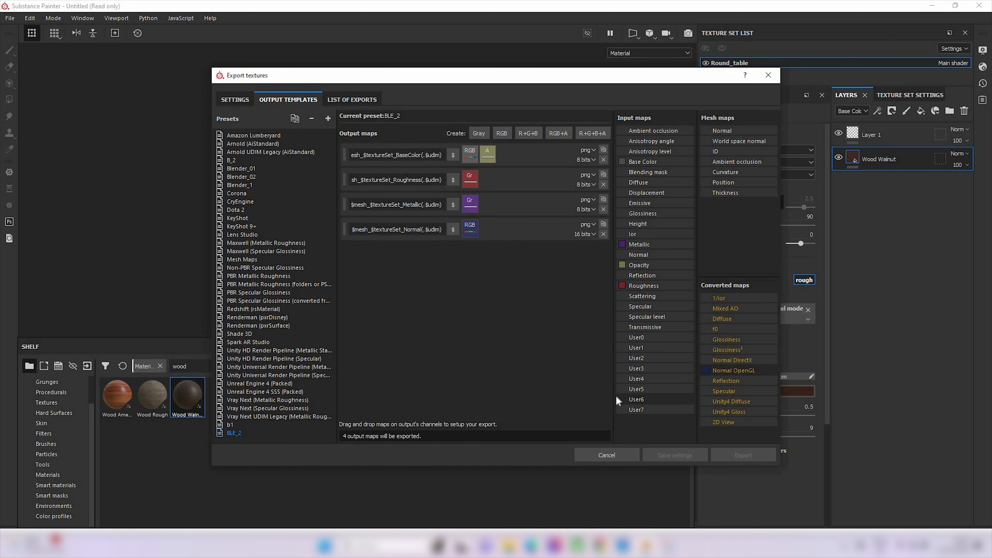
# Set the general export parameters to use the BLE_2 output template.
pyautogui.click(233, 101)
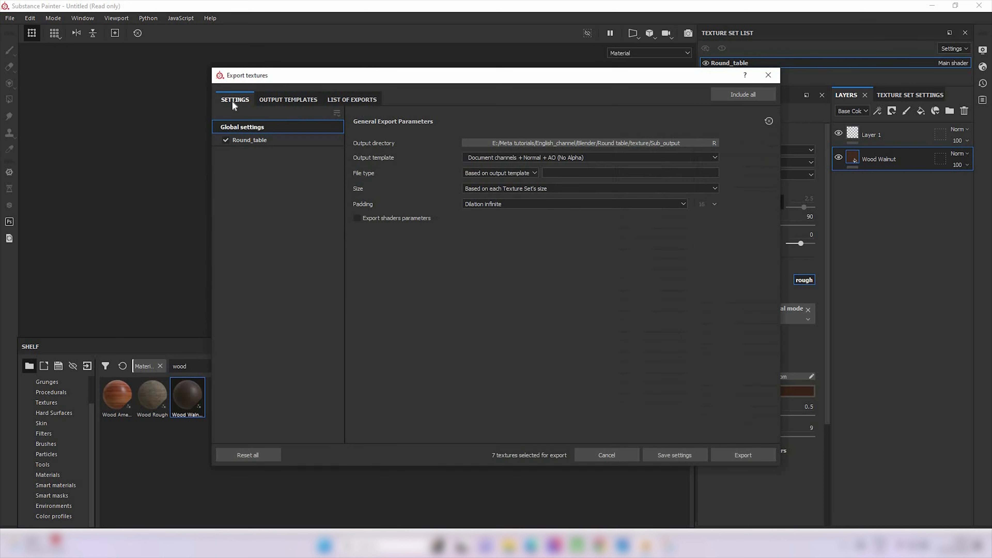
pyautogui.click(557, 157)
pyautogui.scroll(-3, 545, 197)
pyautogui.scroll(-3, 547, 204)
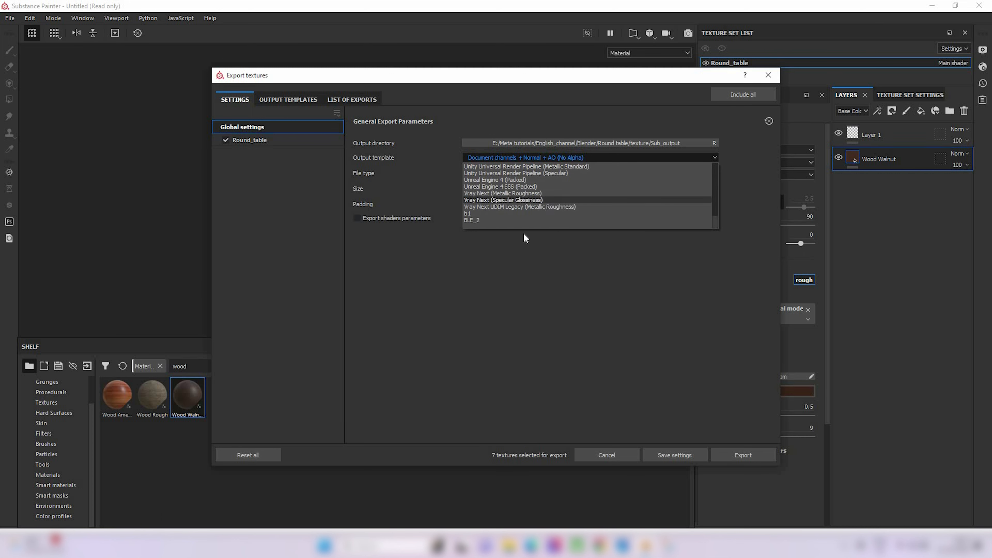
pyautogui.click(472, 220)
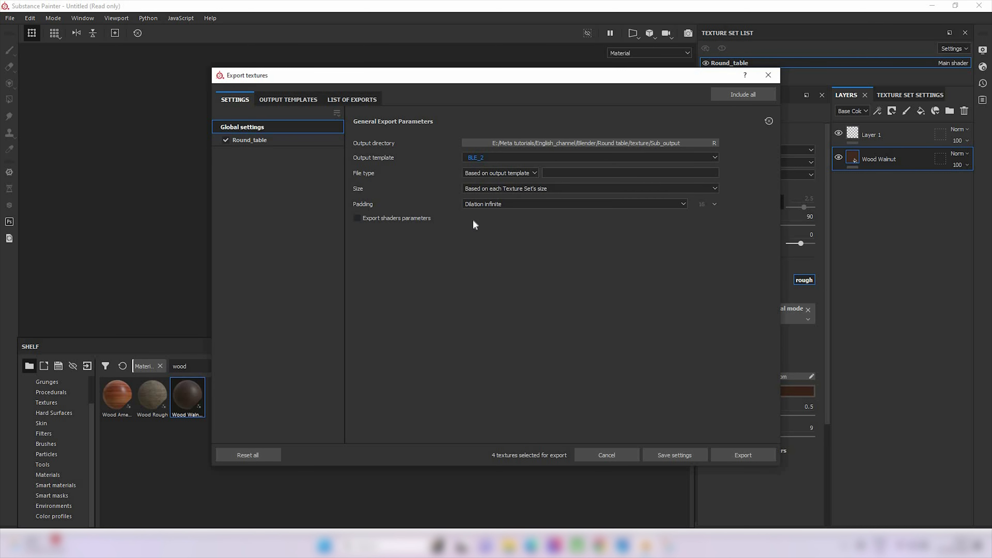
# Set the export file type to png and export the Round_table textures.
pyautogui.click(515, 172)
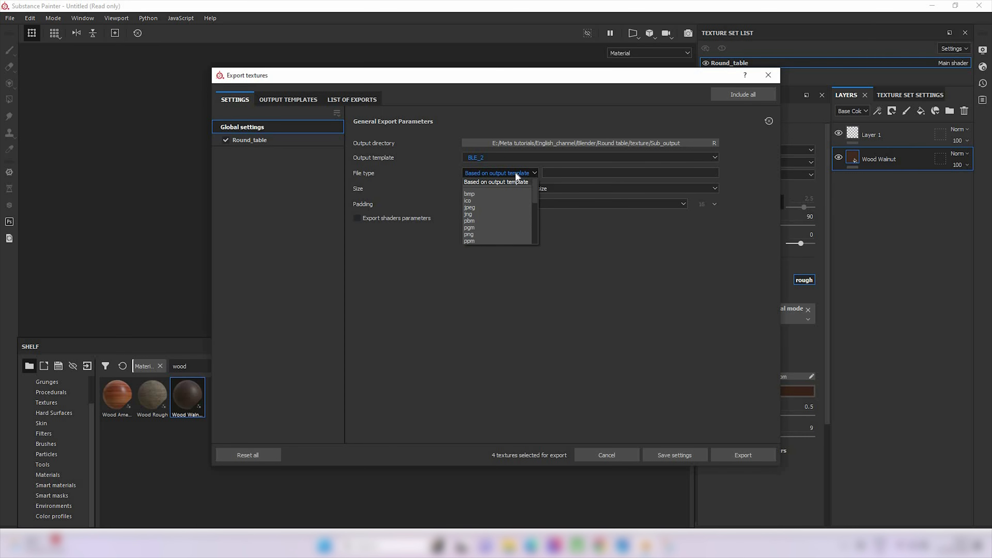
pyautogui.click(497, 235)
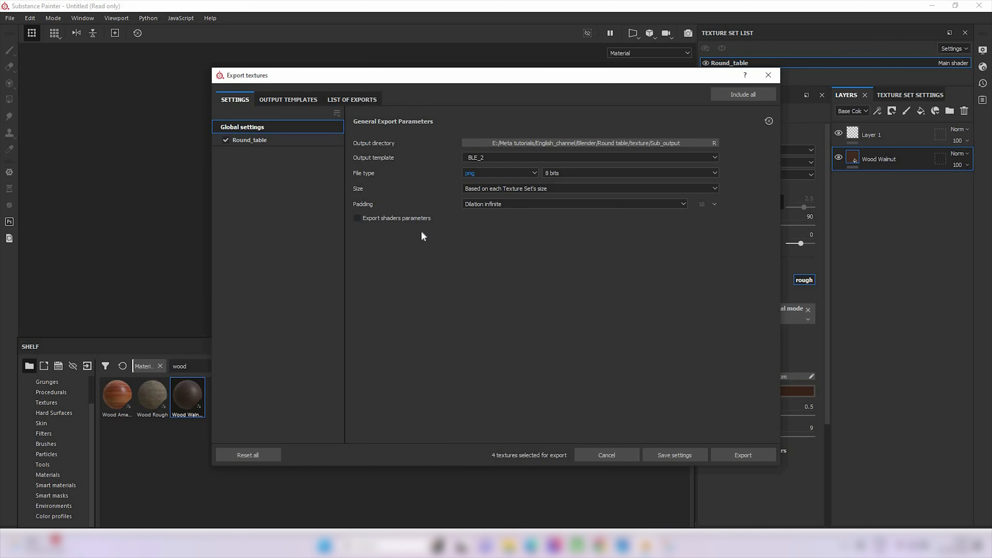
pyautogui.click(743, 459)
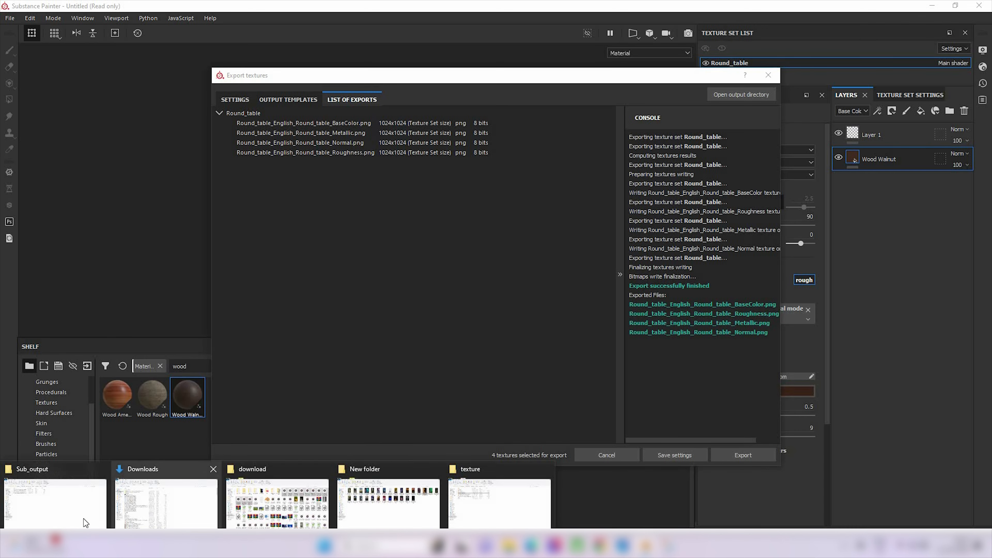
# Open the Sub_output folder in File Explorer and change its view to examine the exported textures.
pyautogui.click(74, 517)
pyautogui.rightClick(210, 243)
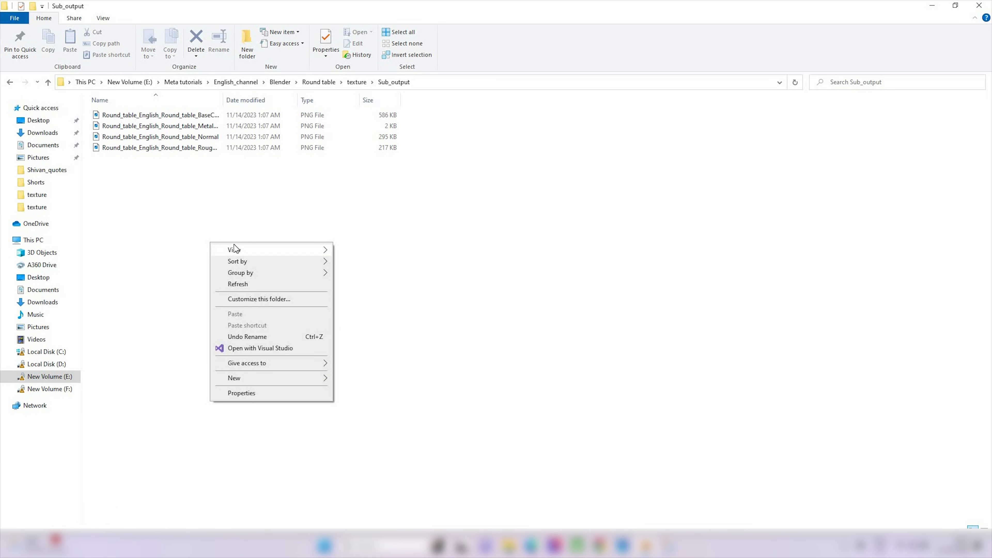
pyautogui.moveTo(234, 250)
pyautogui.click(376, 252)
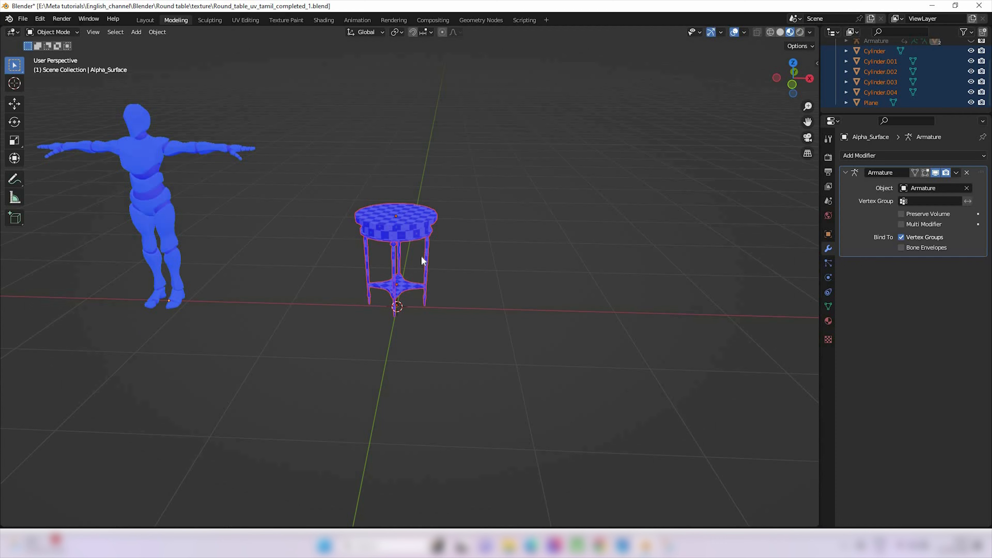
# In Blender, deselect the table and turn off the Face Orientation overlay.
pyautogui.click(600, 321)
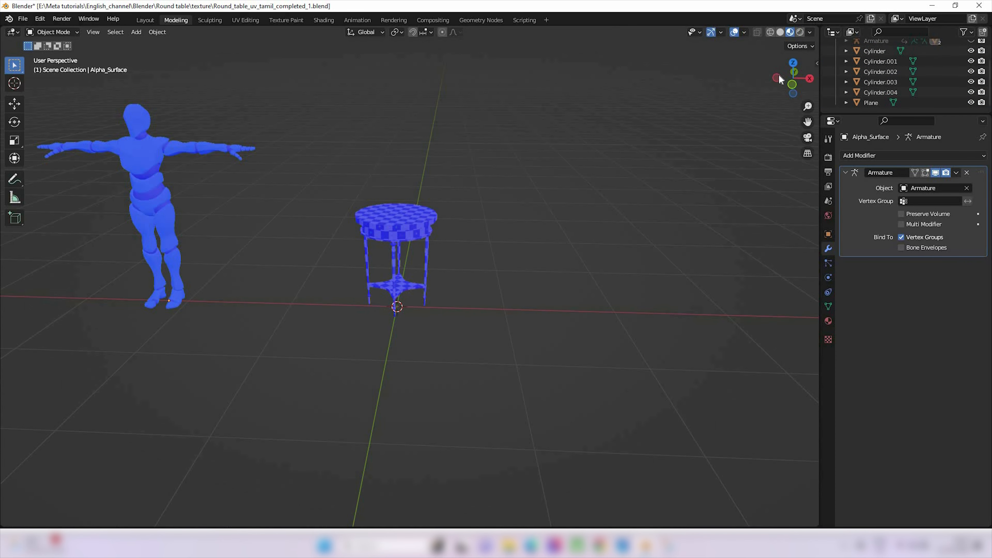
pyautogui.click(743, 32)
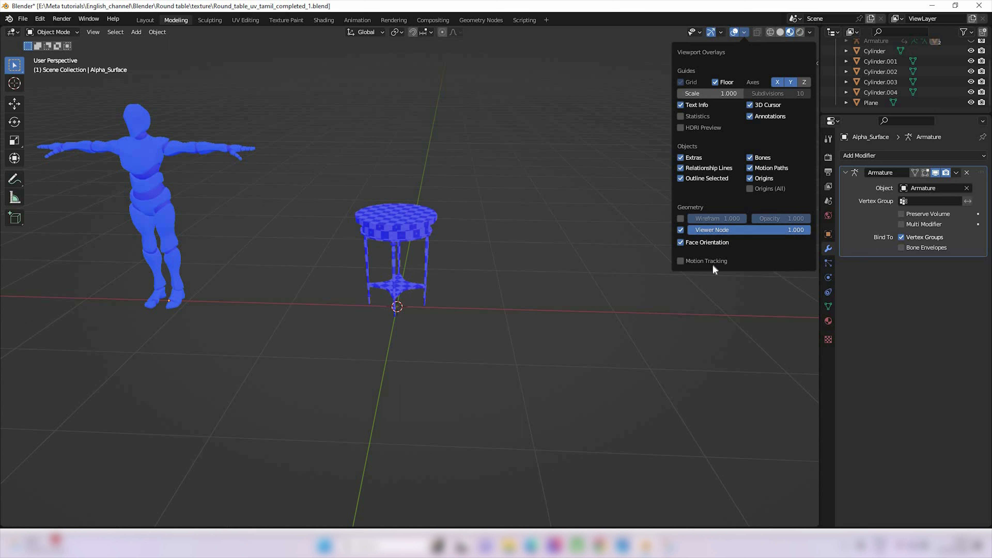
pyautogui.click(680, 244)
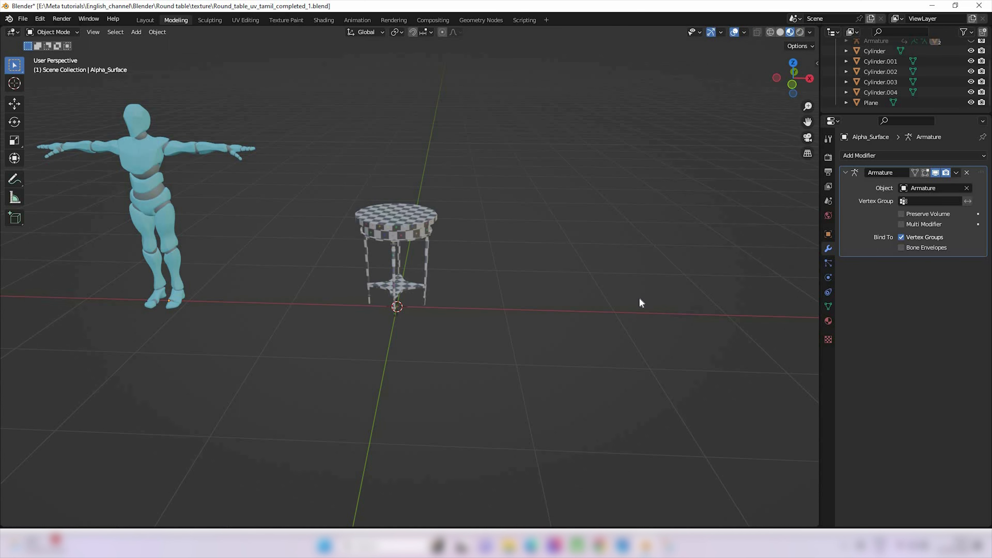
pyautogui.press('KP_6')
pyautogui.moveTo(607, 177); pyautogui.dragTo(388, 364)
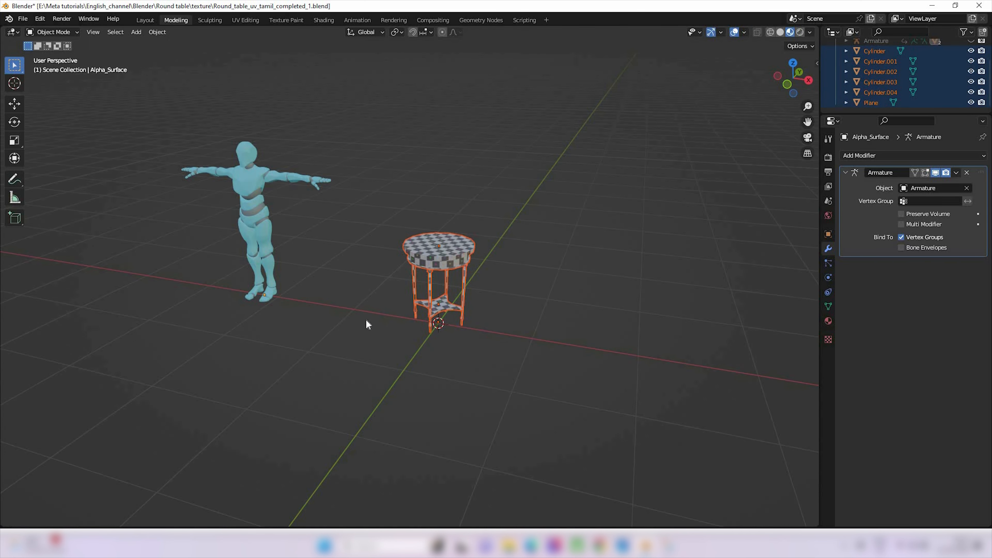
pyautogui.click(515, 263)
# Search the add-on preferences for "node" to check whether Node Wrangler is enabled, and close the preferences.
pyautogui.click(36, 20)
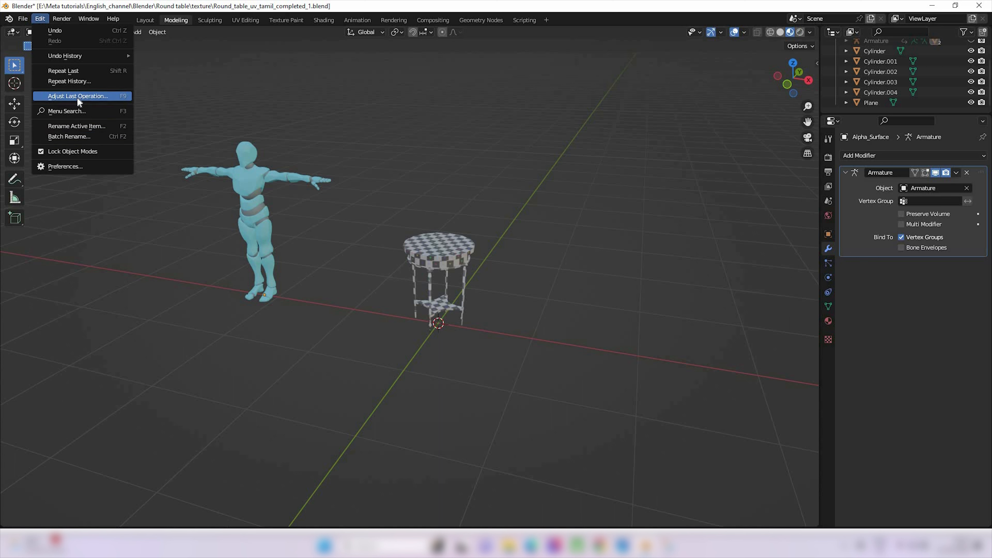
pyautogui.click(66, 167)
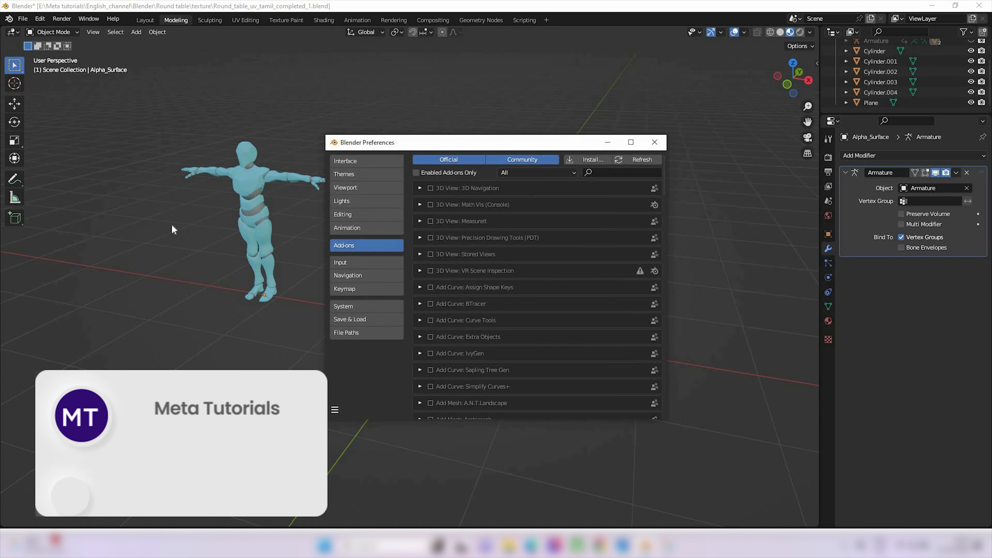
pyautogui.click(627, 171)
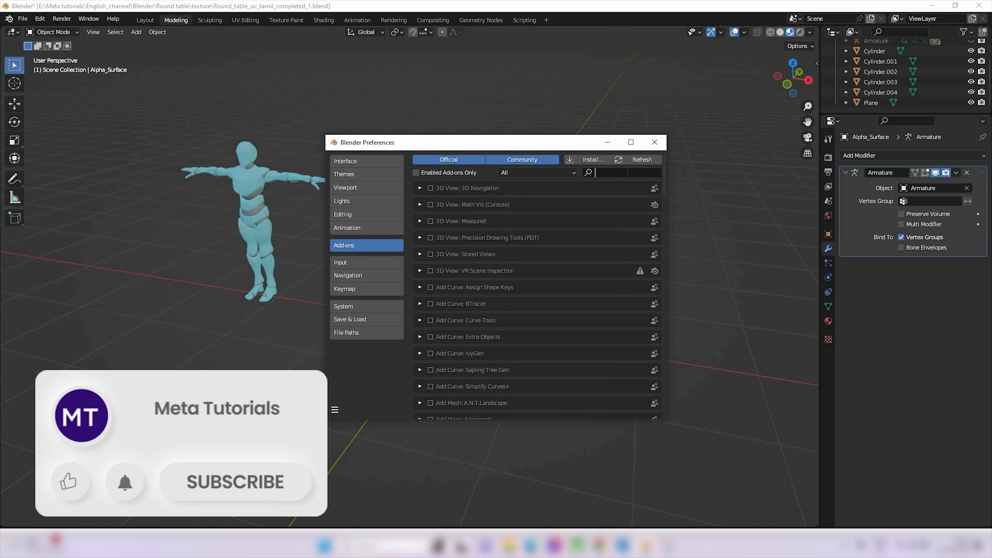
pyautogui.write('node')
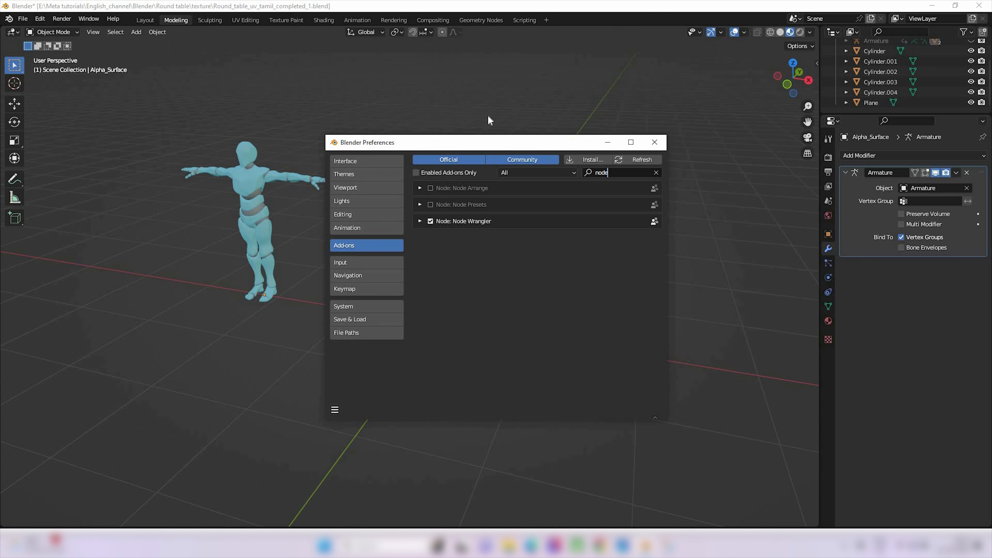
pyautogui.click(654, 141)
# Select all parts of the round table and switch to the Shading workspace.
pyautogui.moveTo(581, 214); pyautogui.dragTo(386, 361)
pyautogui.moveTo(436, 347); pyautogui.dragTo(262, 265, button='middle')
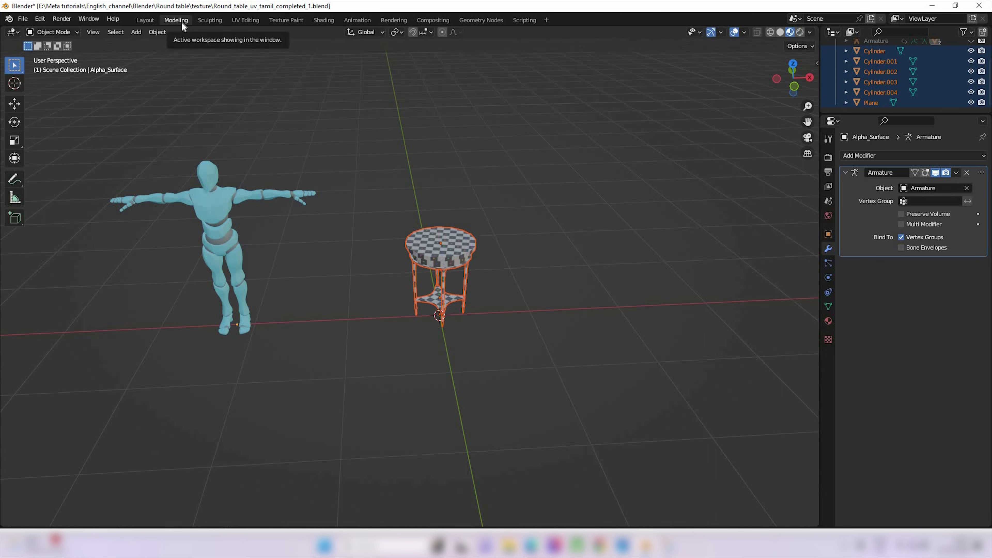
pyautogui.click(324, 20)
pyautogui.scroll(-3, 461, 434)
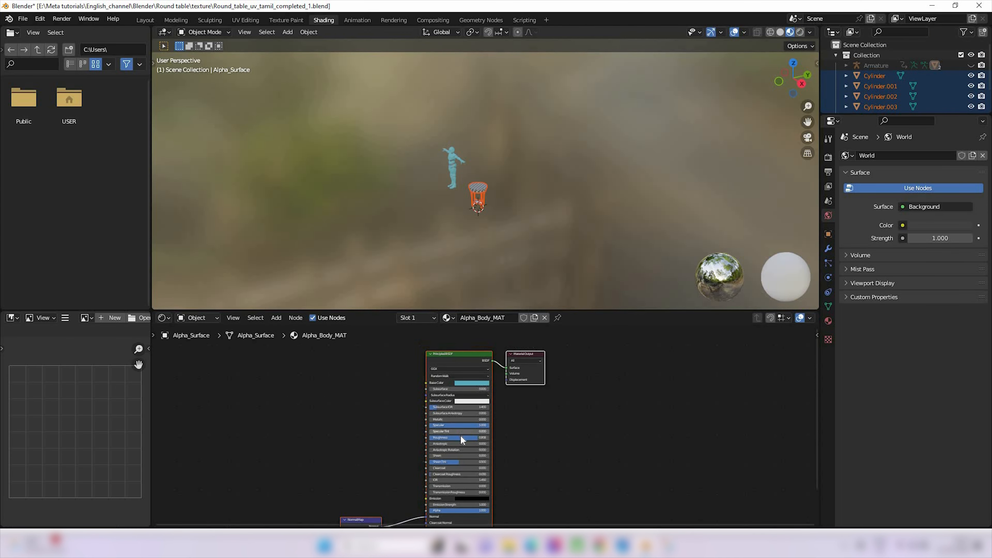
# Make the tabletop the active object and select all parts of the round table, excluding the mannequin, to show the Round_table material nodes.
pyautogui.scroll(4, 461, 434)
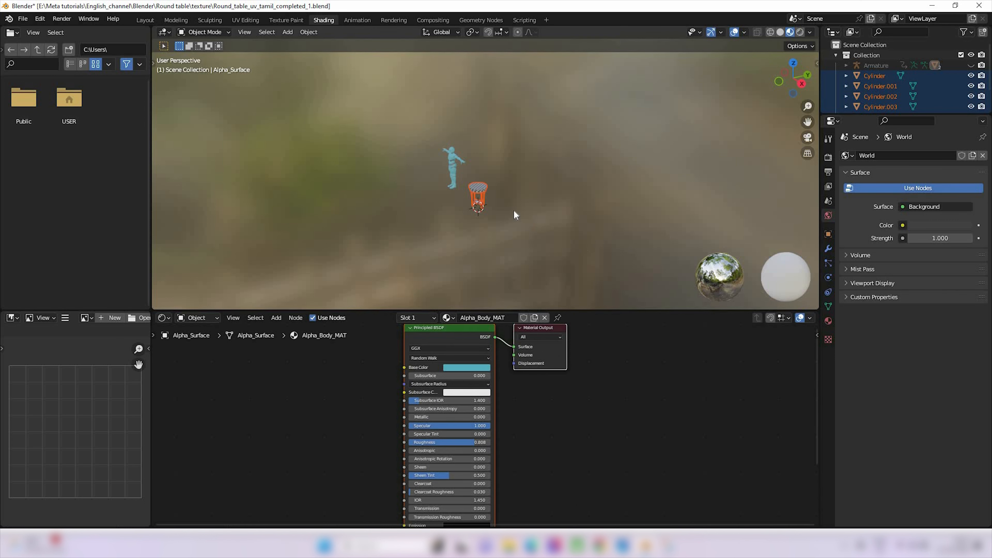
pyautogui.click(487, 197)
pyautogui.click(477, 192)
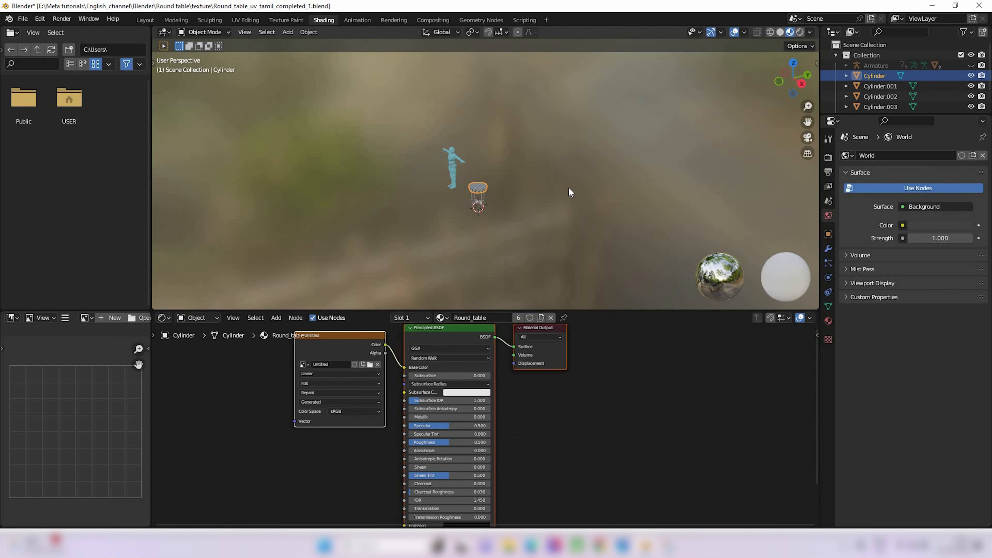
pyautogui.moveTo(568, 187); pyautogui.dragTo(434, 258)
pyautogui.click(504, 205)
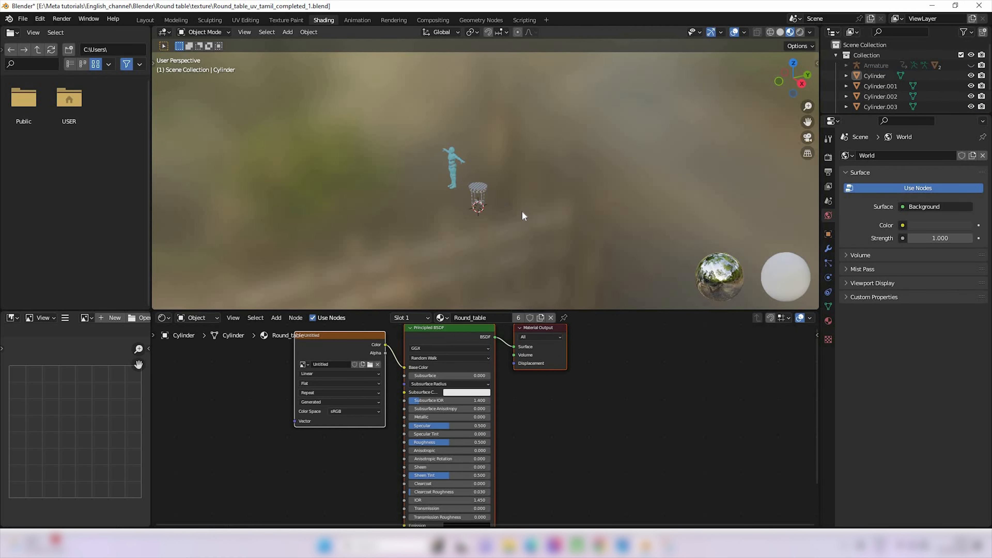
pyautogui.moveTo(522, 211); pyautogui.dragTo(558, 195, button='middle')
pyautogui.moveTo(564, 165); pyautogui.dragTo(473, 234)
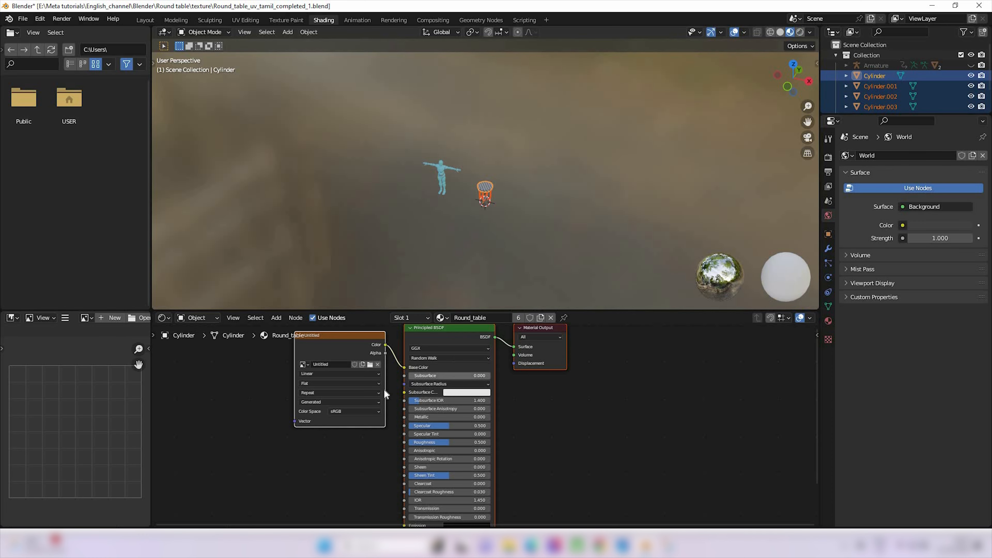
# Delete the Untitled image texture node feeding the base color of the Round_table material.
pyautogui.scroll(2, 383, 389)
pyautogui.moveTo(445, 358); pyautogui.dragTo(489, 448, button='middle')
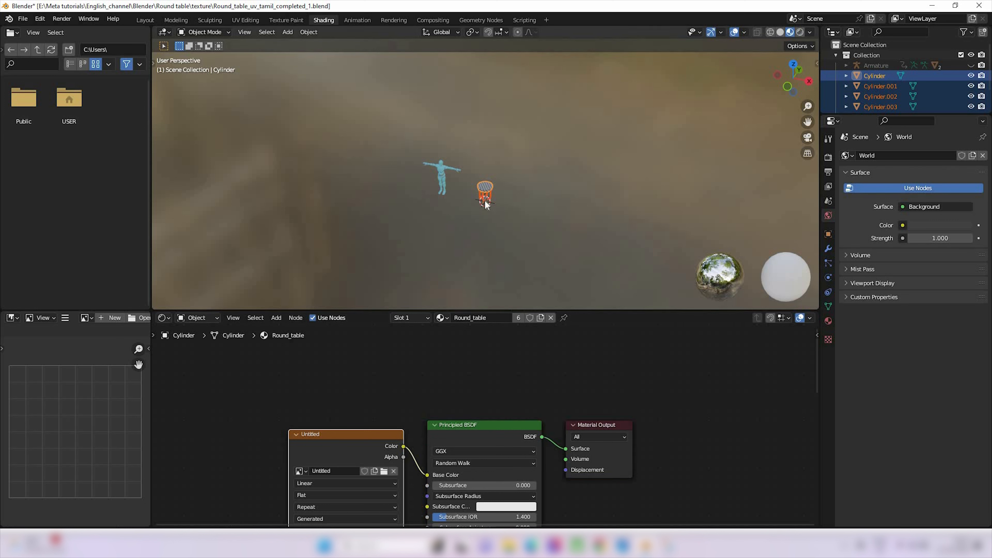
pyautogui.scroll(7, 476, 197)
pyautogui.keyDown('shift'); pyautogui.moveTo(558, 240); pyautogui.dragTo(544, 156, button='middle'); pyautogui.keyUp('shift')
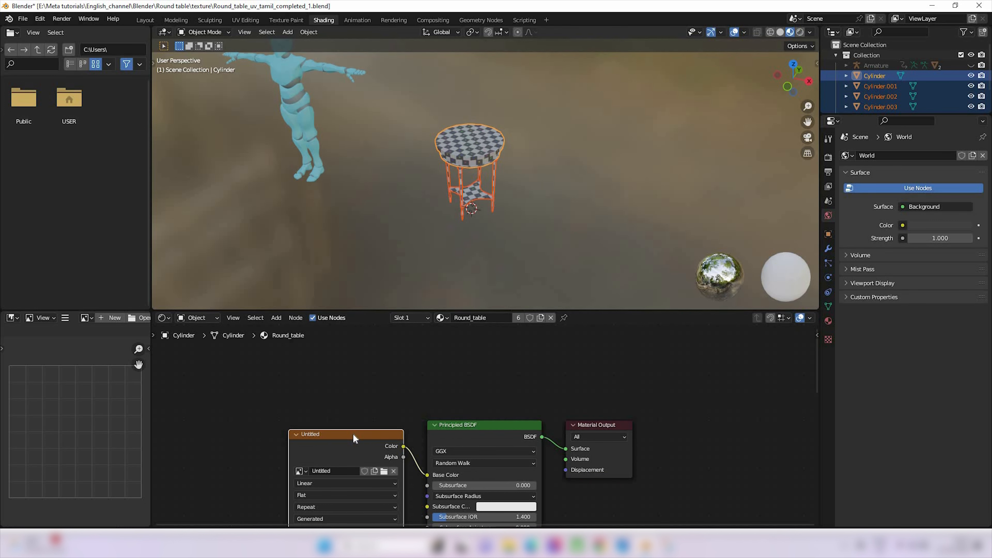
pyautogui.press('x')
# Run Principled Texture Setup on the Principled BSDF node with the BaseColor, Metallic, Normal and Roughness png maps from the Sub_output folder.
pyautogui.click(488, 428)
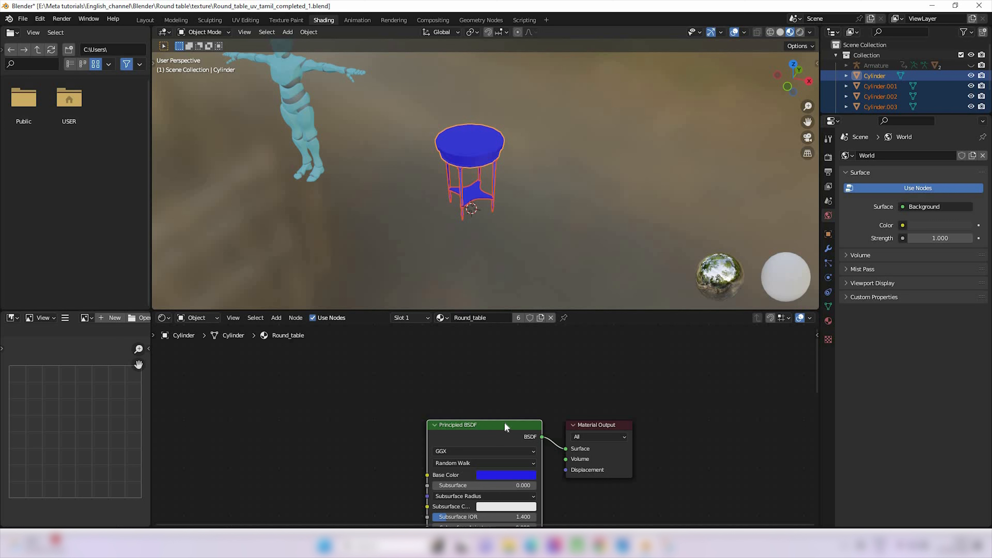
pyautogui.hotkey('ctrl', 'shift', 't')
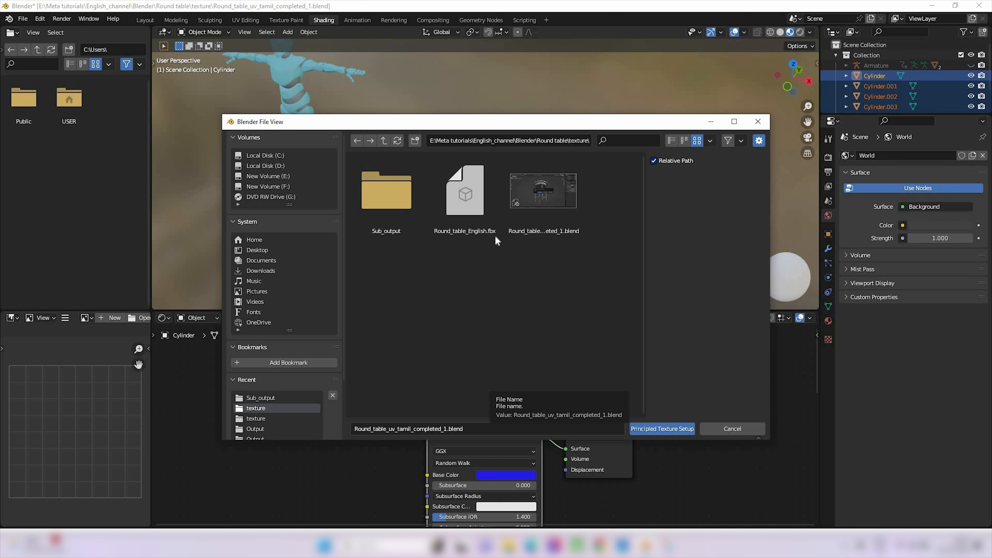
pyautogui.doubleClick(400, 196)
pyautogui.click(381, 214)
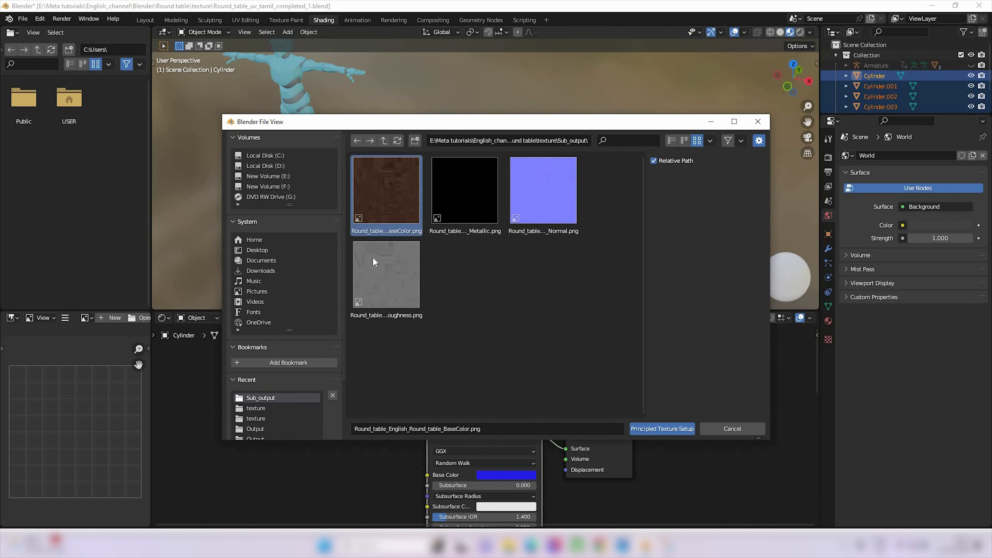
pyautogui.keyDown('shift'); pyautogui.click(366, 296); pyautogui.keyUp('shift')
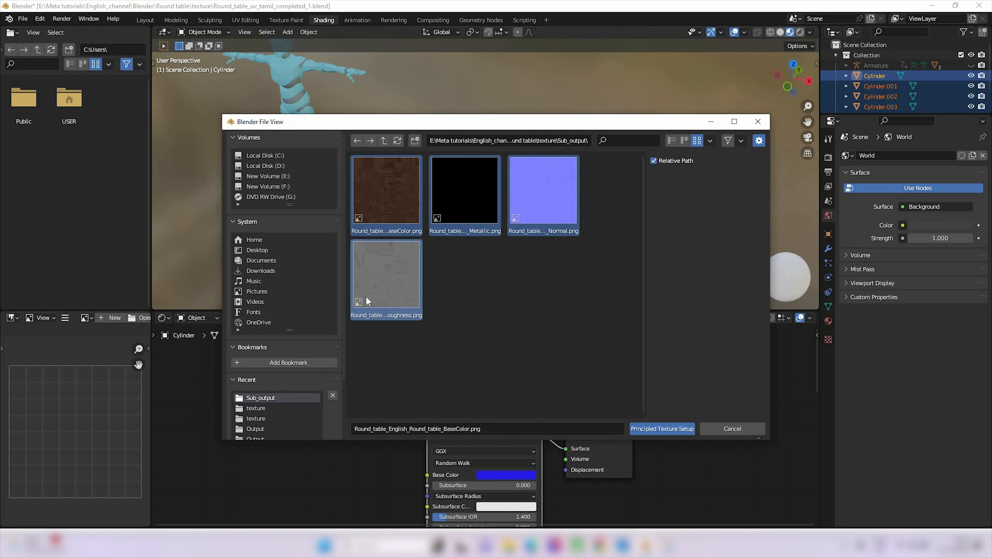
pyautogui.click(674, 427)
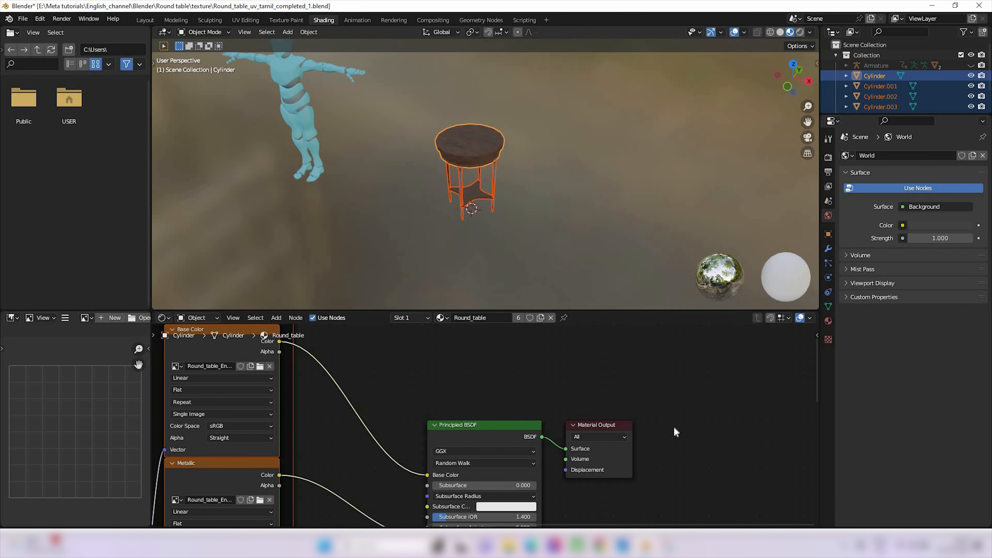
# Examine the textured table from several angles in Blender, and close the Export textures dialog in Substance Painter.
pyautogui.scroll(5, 457, 180)
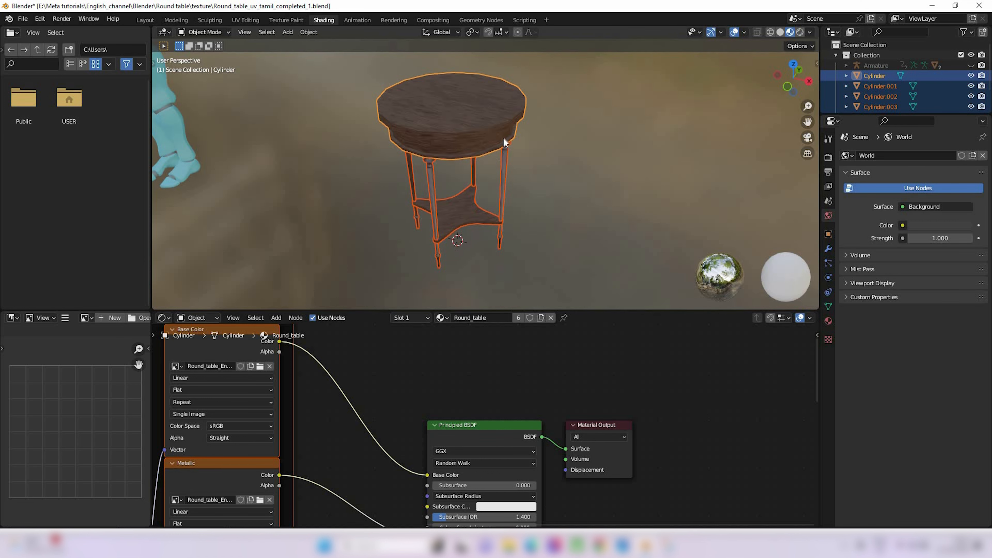
pyautogui.scroll(-3, 518, 221)
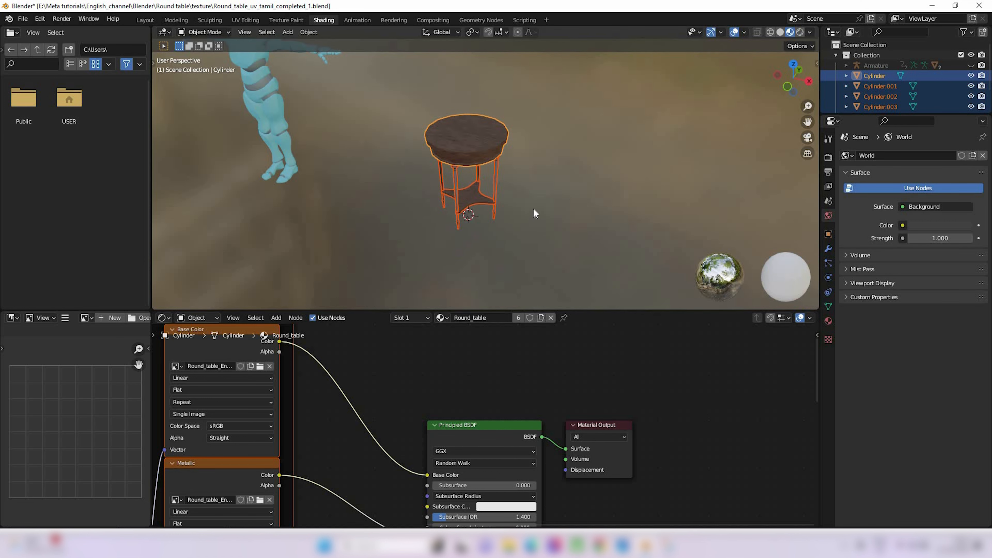
pyautogui.scroll(5, 434, 145)
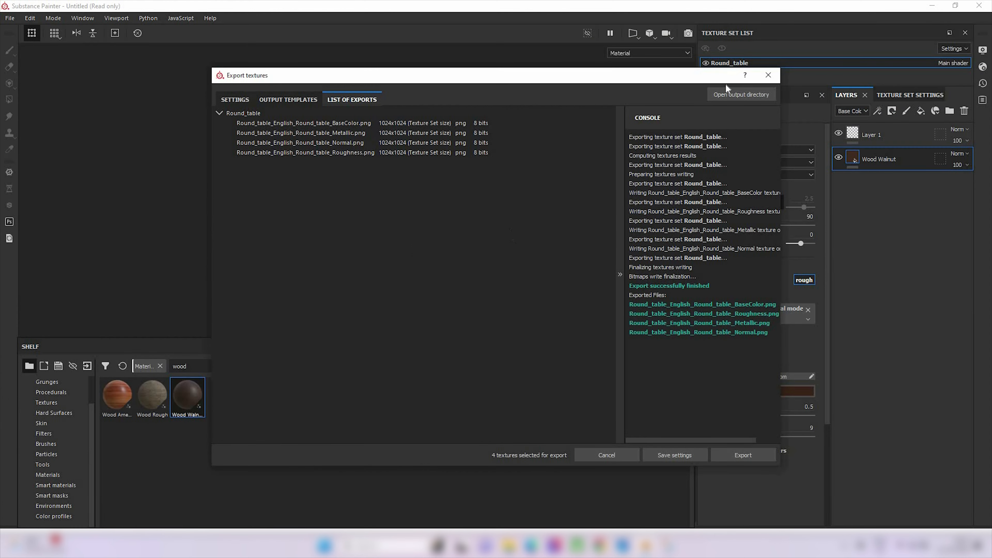
pyautogui.click(766, 80)
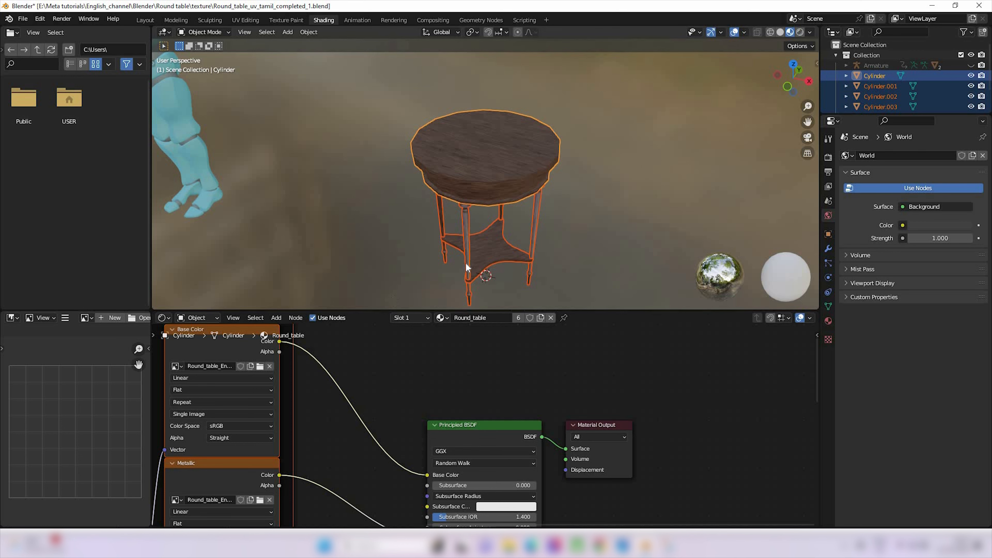
pyautogui.moveTo(465, 262); pyautogui.dragTo(506, 228, button='middle')
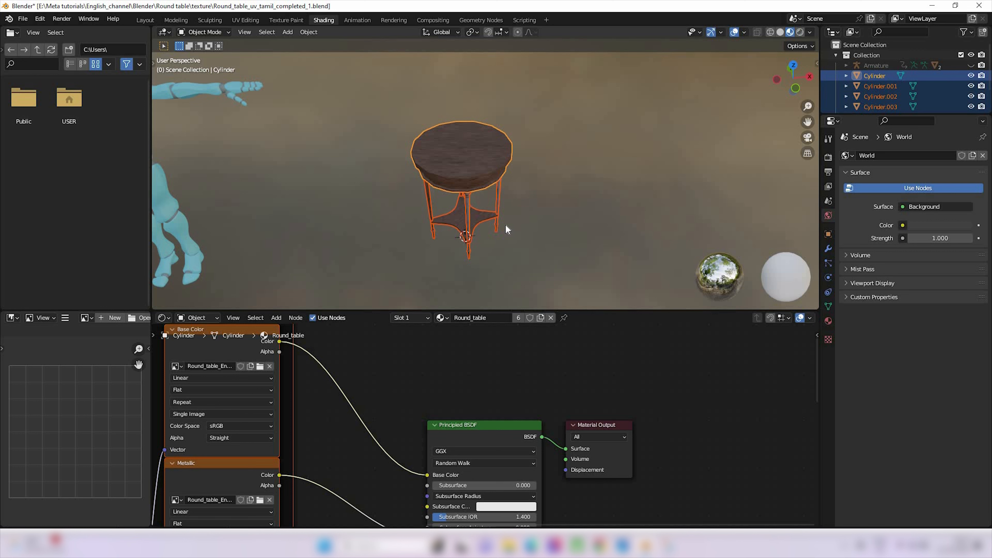
pyautogui.moveTo(506, 229); pyautogui.dragTo(560, 266, button='middle')
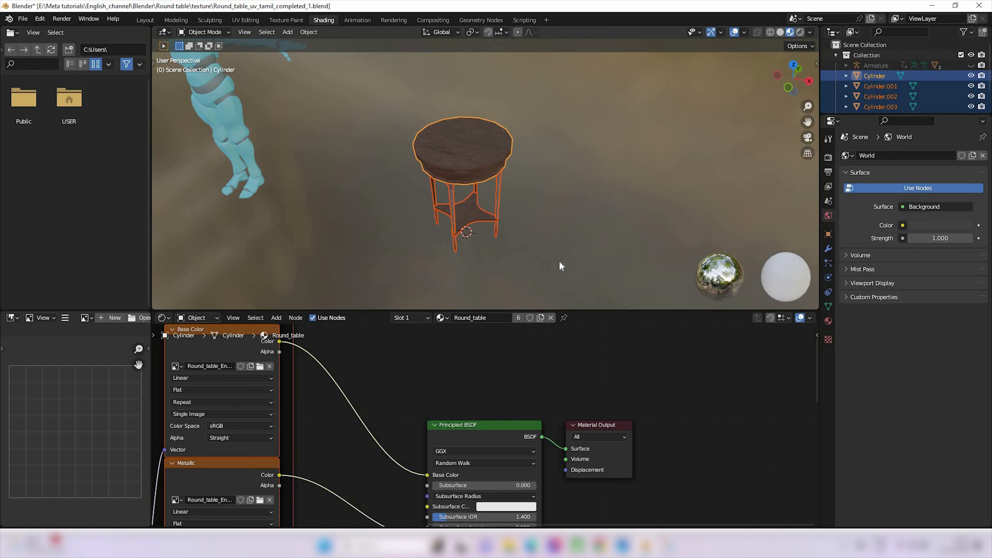